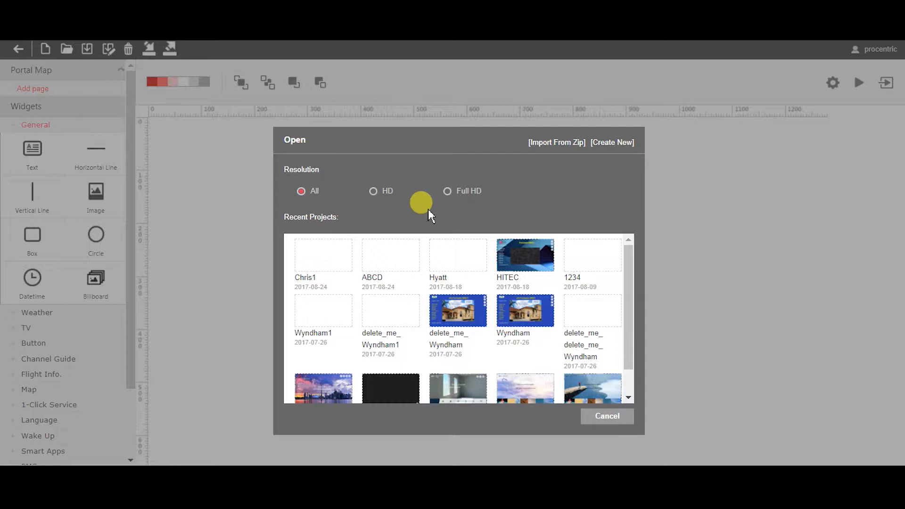
# Create a new project named Chris123 based on Template B
pyautogui.click(613, 143)
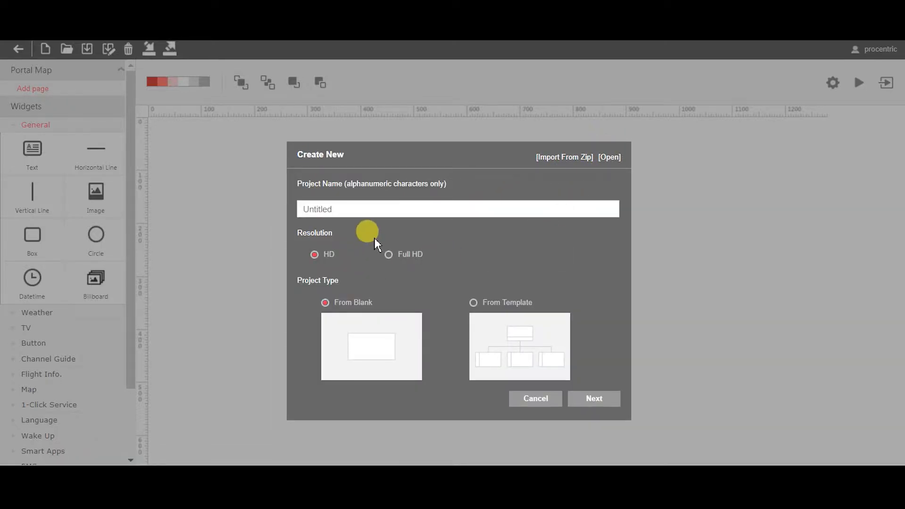
pyautogui.click(321, 209)
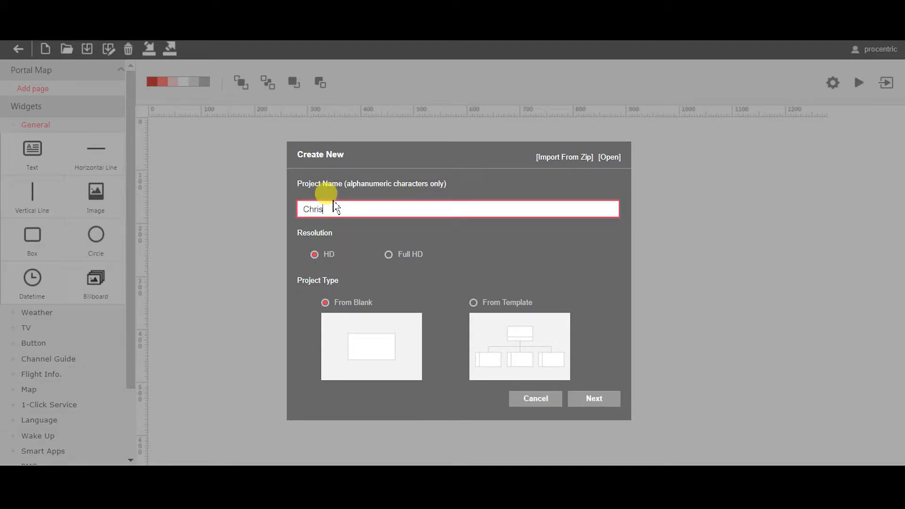
pyautogui.write('Chris123')
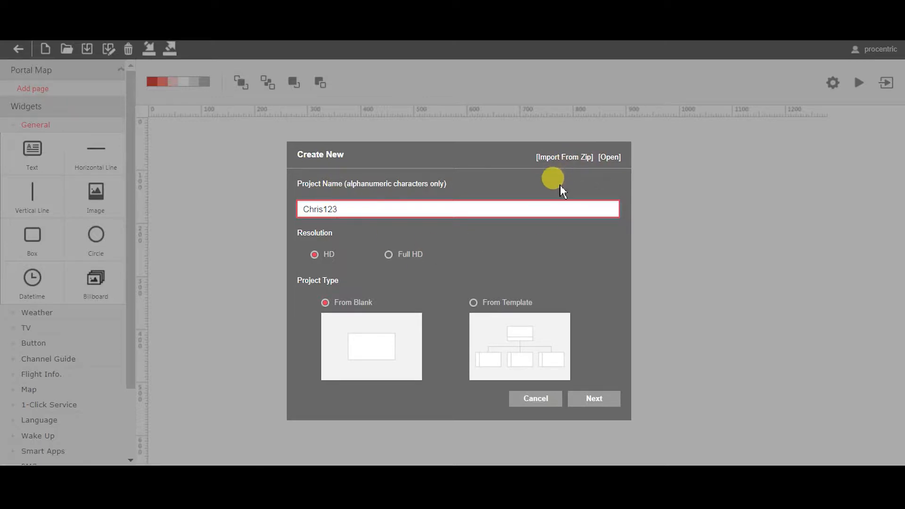
pyautogui.click(472, 303)
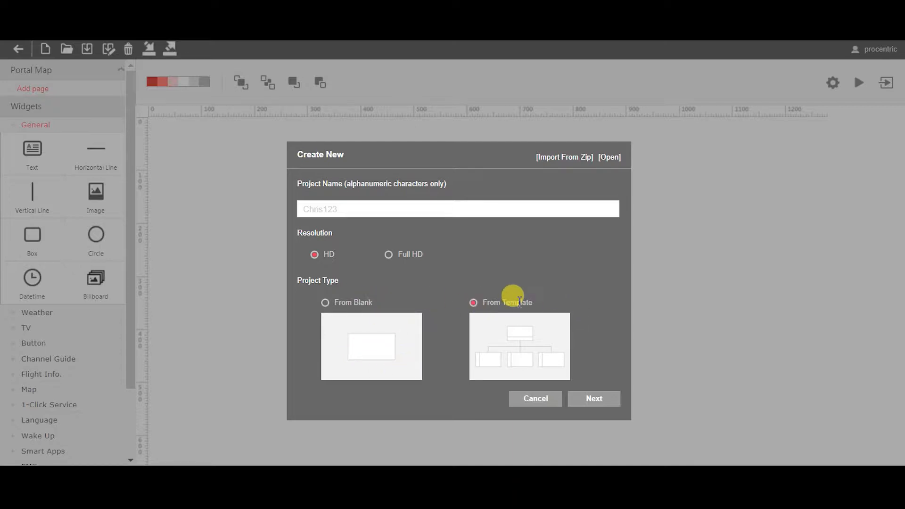
pyautogui.click(591, 397)
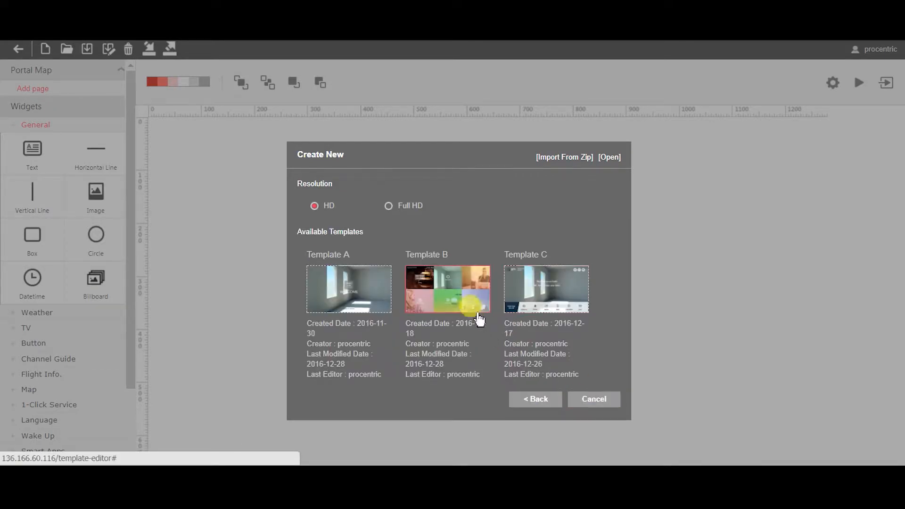
pyautogui.click(460, 296)
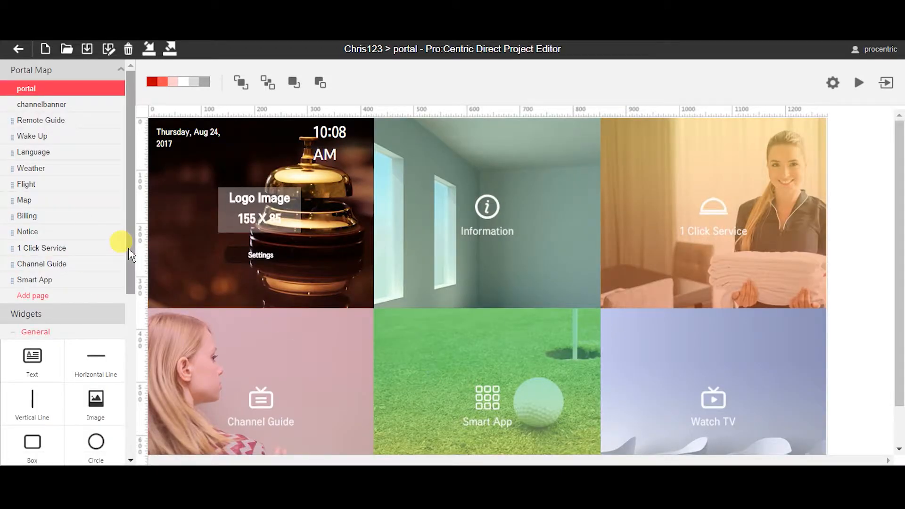
# Open the Weather page and bring up the properties of its Today text
pyautogui.click(486, 218)
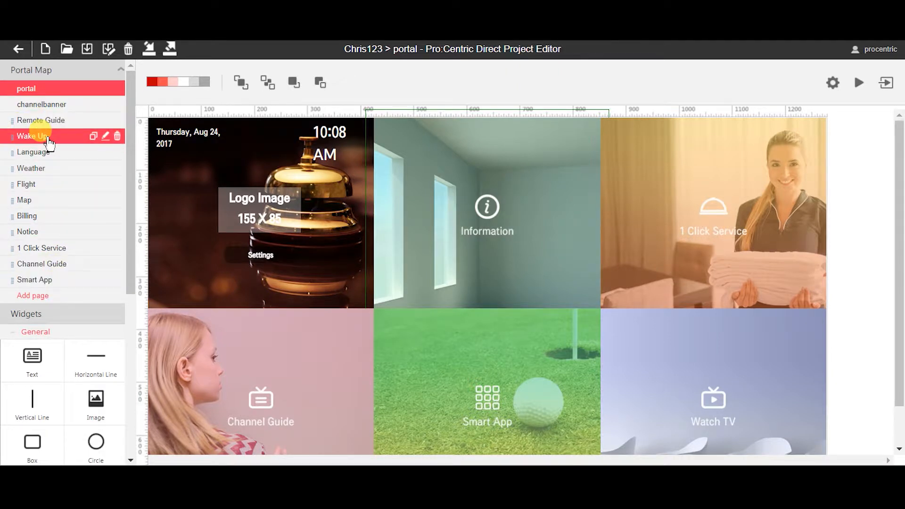
pyautogui.click(46, 173)
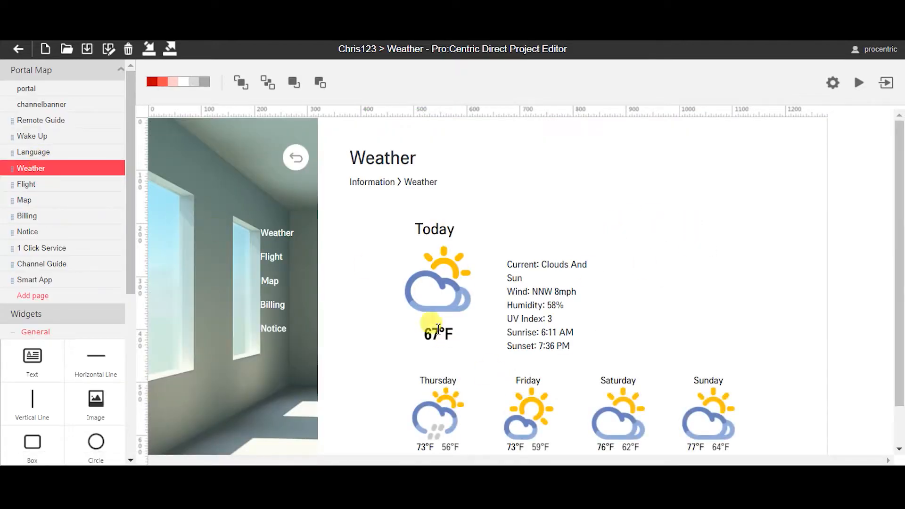
pyautogui.click(466, 285)
pyautogui.click(442, 229)
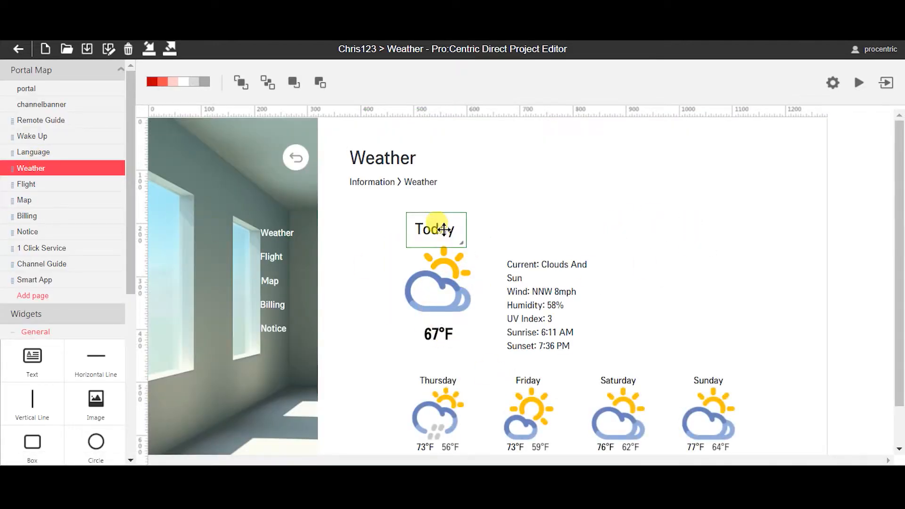
pyautogui.doubleClick(444, 227)
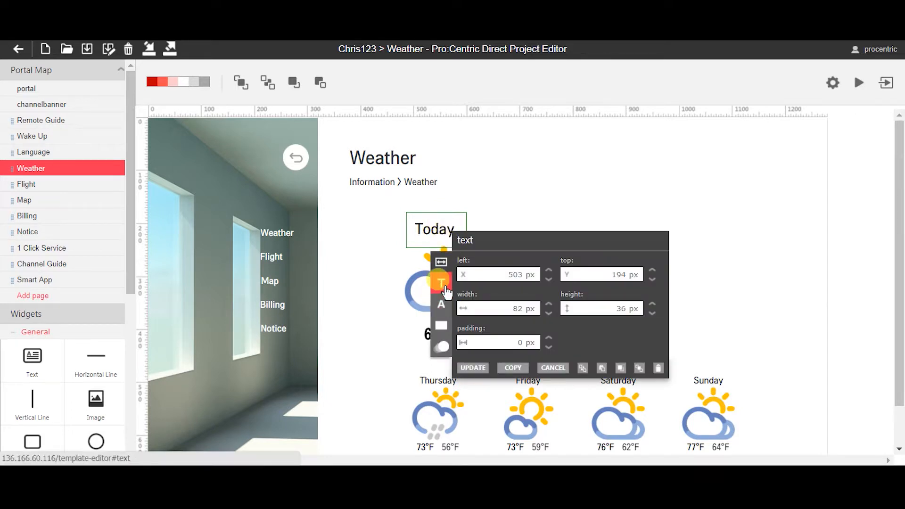
# Examine the Today text's font, wording, background and animation settings, and close them without applying changes
pyautogui.click(445, 288)
pyautogui.click(483, 281)
pyautogui.click(443, 304)
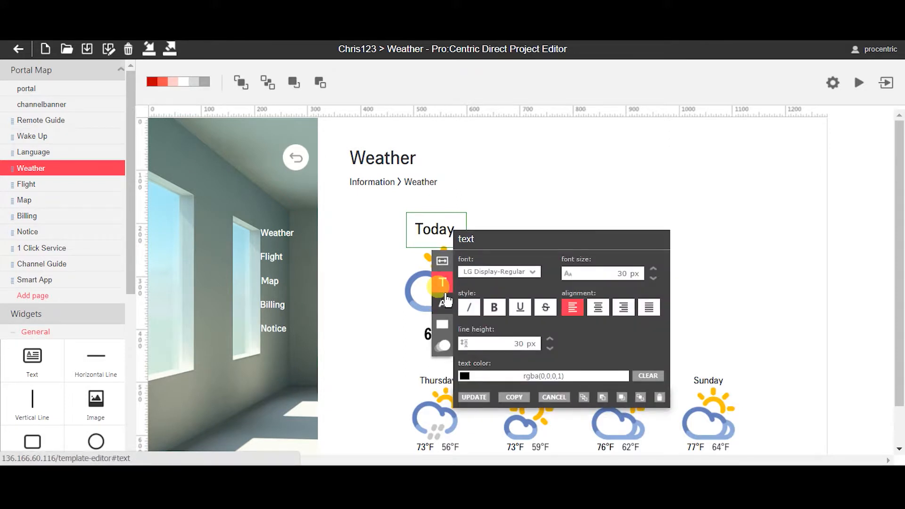
pyautogui.click(443, 283)
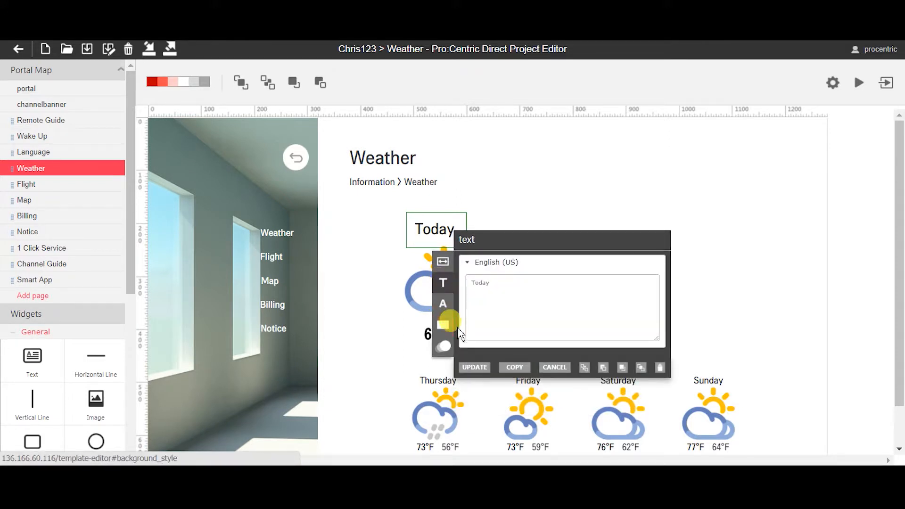
pyautogui.click(440, 326)
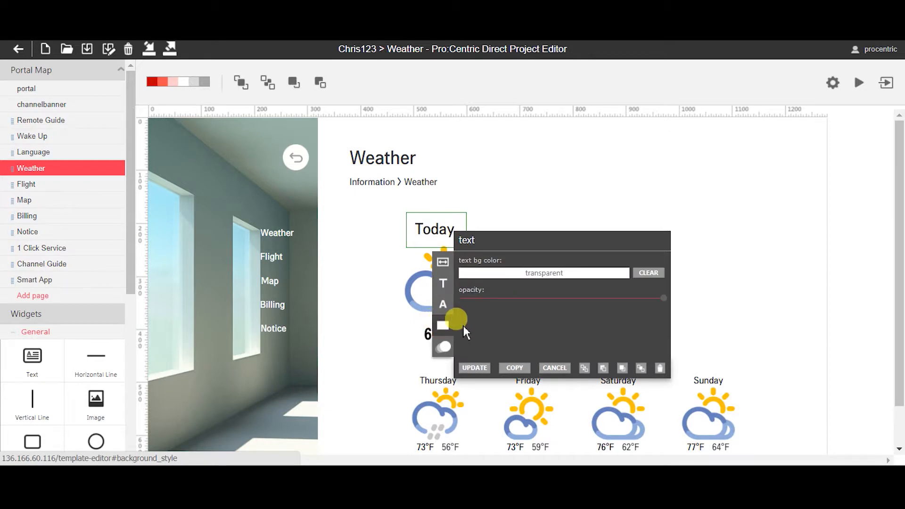
pyautogui.click(499, 278)
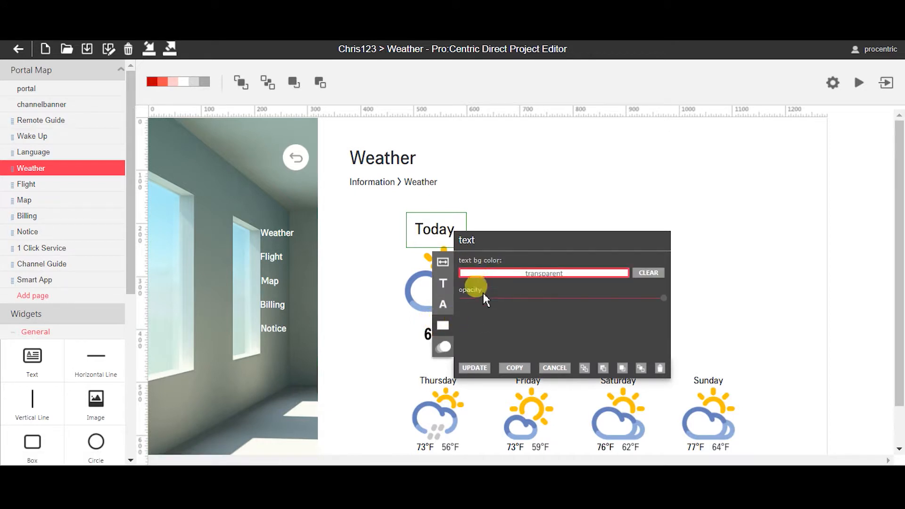
pyautogui.click(444, 347)
pyautogui.click(481, 335)
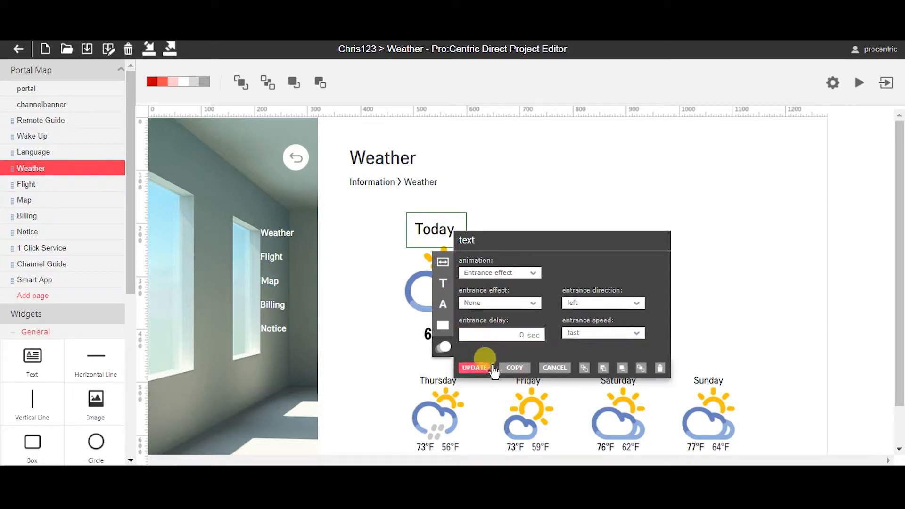
pyautogui.click(549, 369)
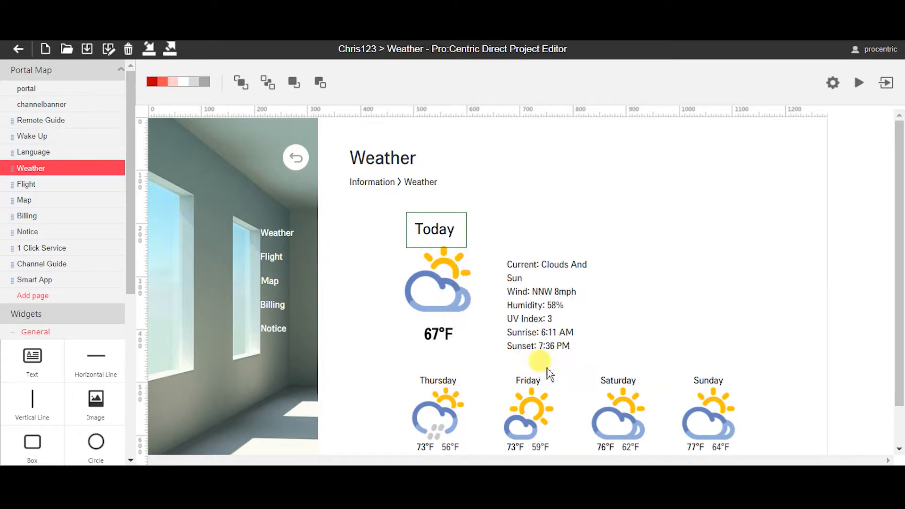
# Open the Flight page and place an Image widget above the departure table, beside the page title
pyautogui.click(40, 188)
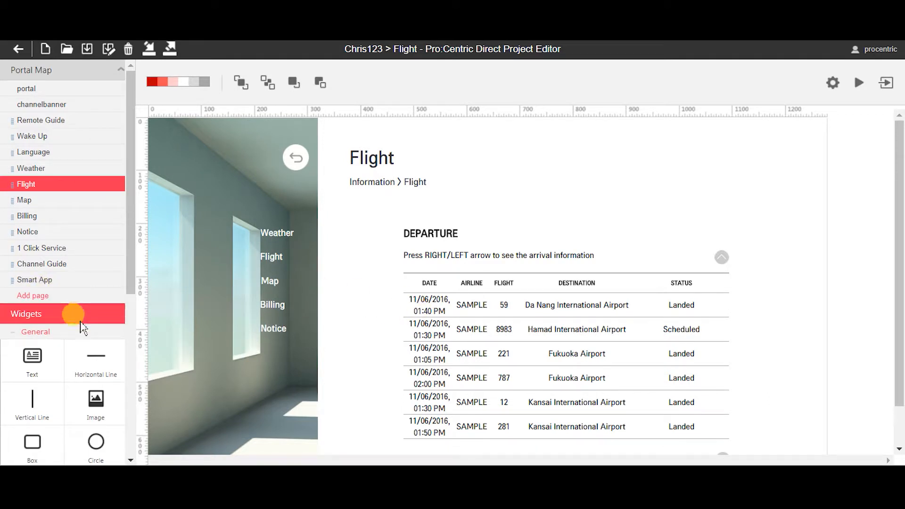
pyautogui.scroll(-7, 74, 313)
pyautogui.scroll(4, 87, 312)
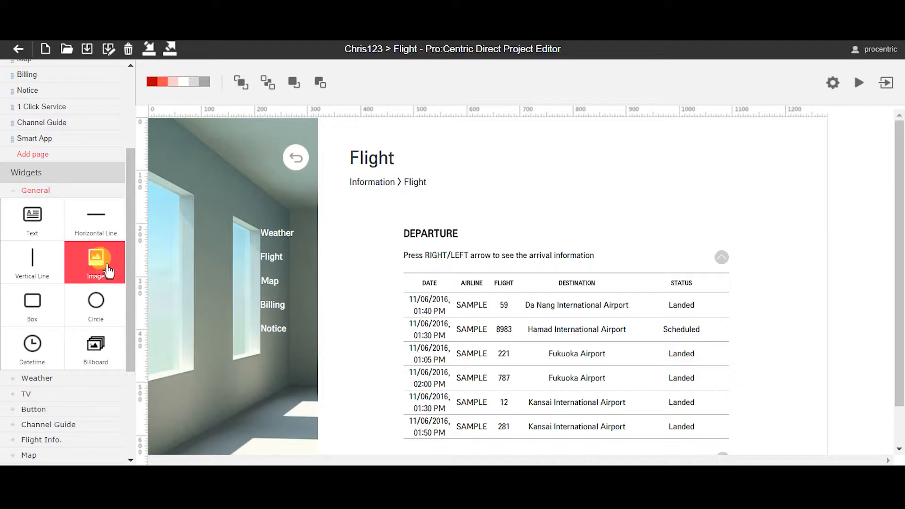
pyautogui.moveTo(95, 266); pyautogui.dragTo(556, 156)
# Assign the picture 185331274.jpg from the 1 Dining folder of Image_Library to the image widget and apply it
pyautogui.click(580, 163)
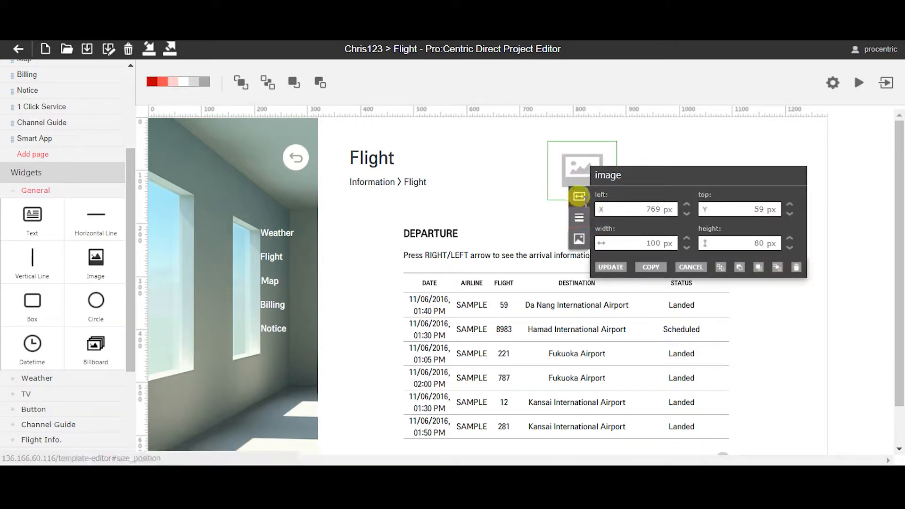
pyautogui.click(579, 239)
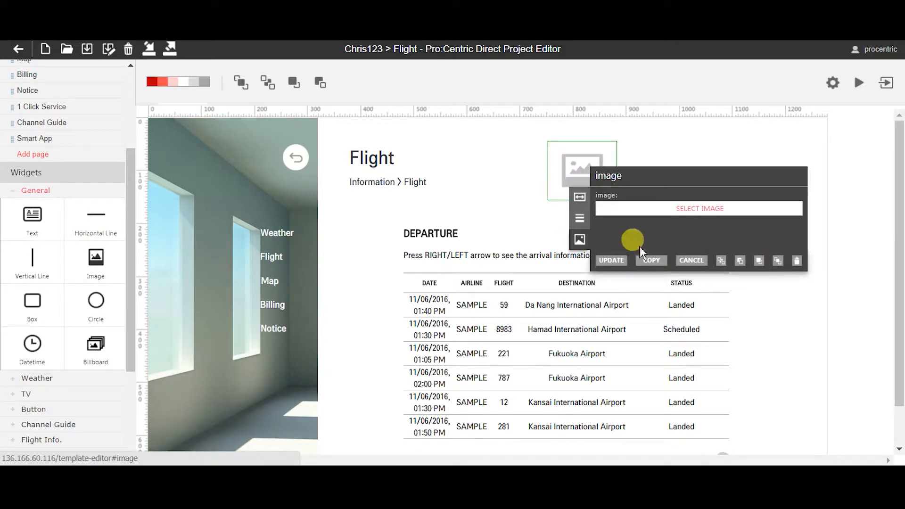
pyautogui.click(651, 213)
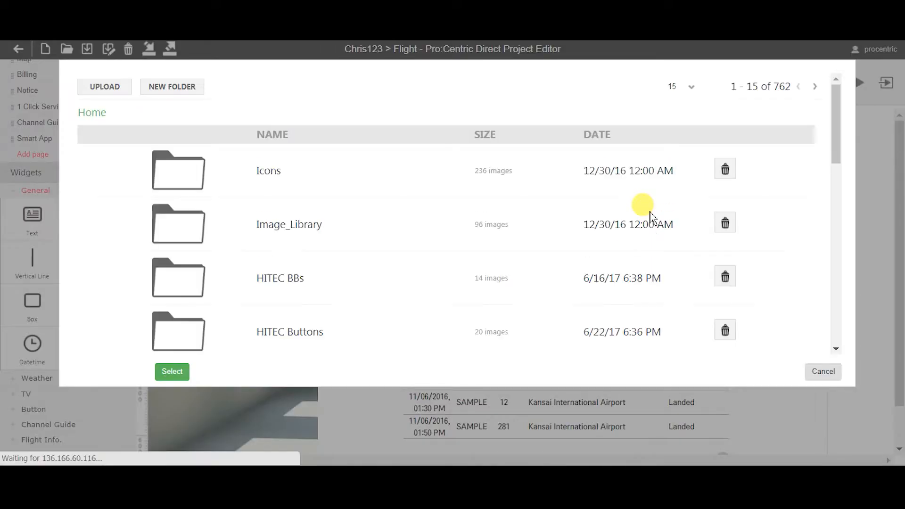
pyautogui.click(190, 230)
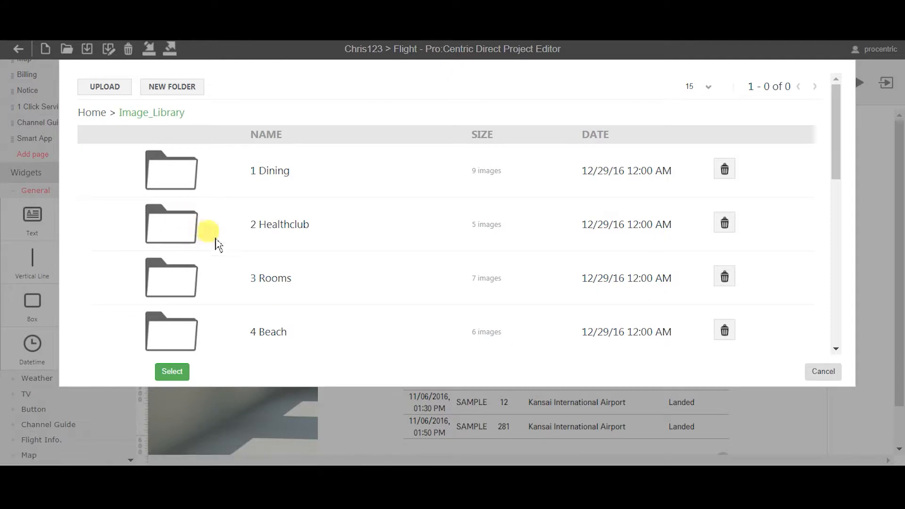
pyautogui.click(179, 185)
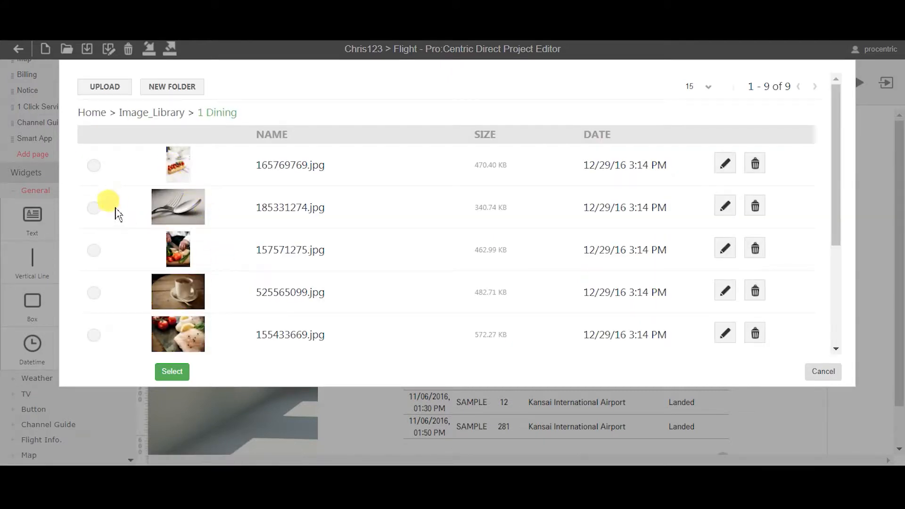
pyautogui.click(96, 209)
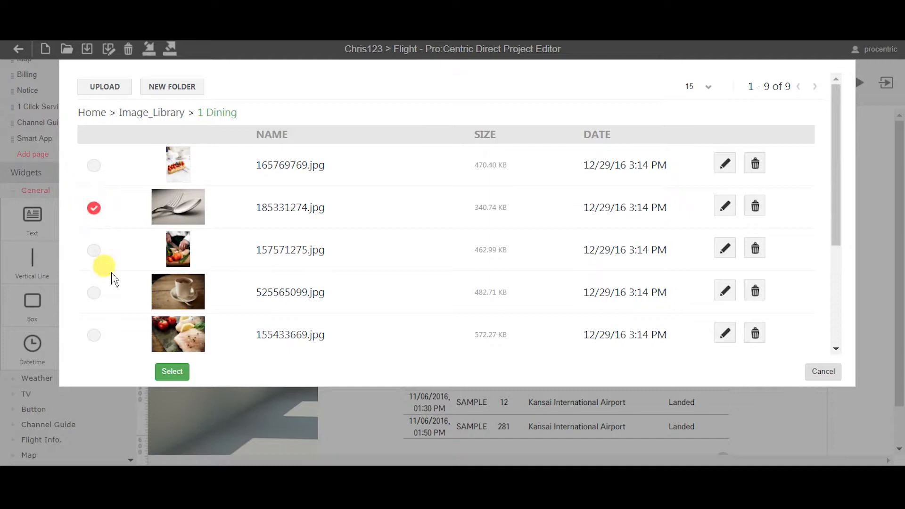
pyautogui.click(172, 373)
pyautogui.click(599, 258)
# Shrink the fork-and-spoon image and position it below the page links, over the lower part of the window photo
pyautogui.moveTo(707, 246); pyautogui.dragTo(414, 153)
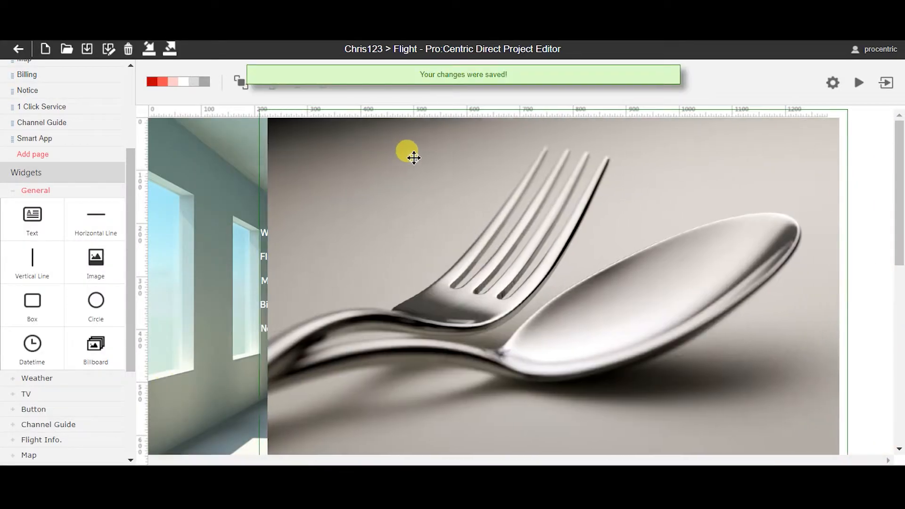
pyautogui.moveTo(745, 392); pyautogui.dragTo(695, 288)
pyautogui.moveTo(895, 299); pyautogui.dragTo(894, 400)
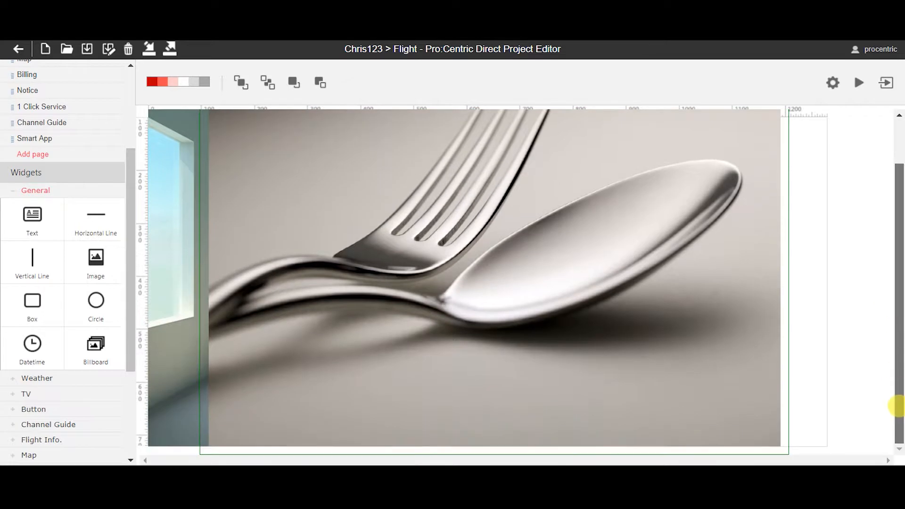
pyautogui.moveTo(784, 453); pyautogui.dragTo(374, 239)
pyautogui.moveTo(325, 188); pyautogui.dragTo(269, 374)
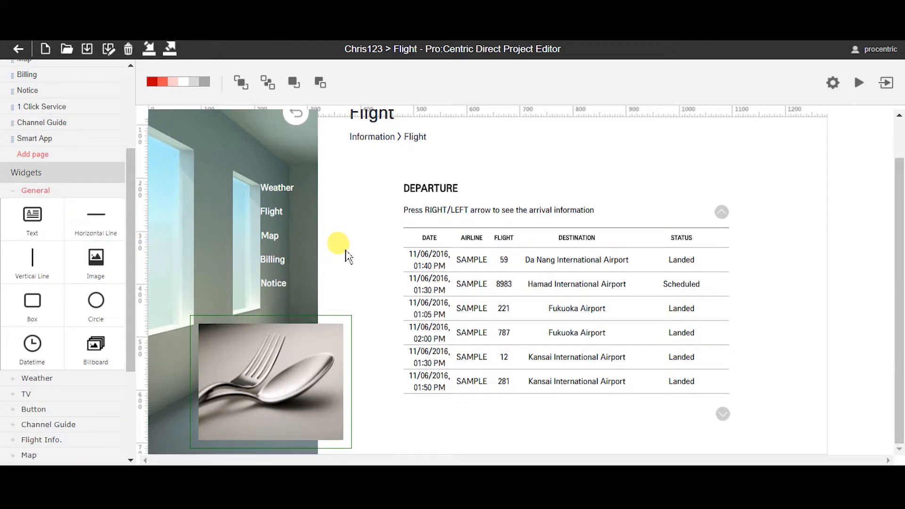
# Place a Datetime widget above the departure table on the Flight page
pyautogui.click(88, 322)
pyautogui.click(97, 356)
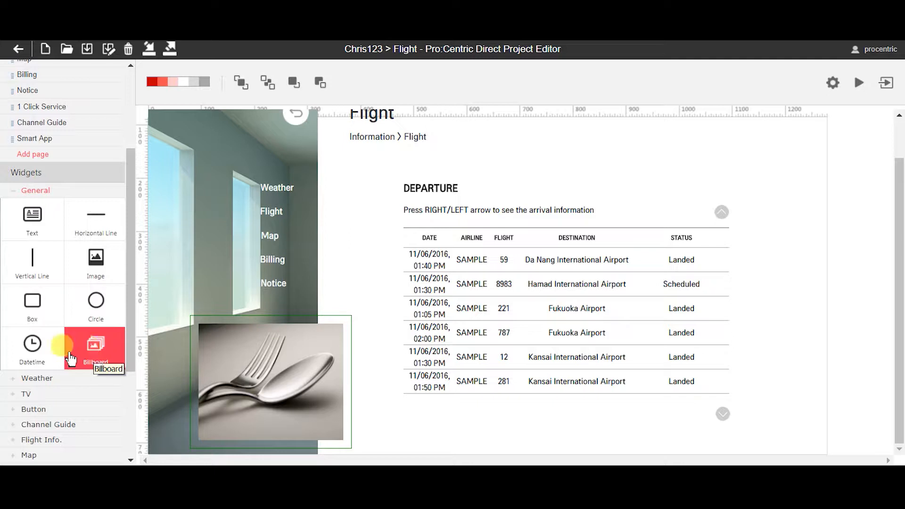
pyautogui.click(35, 353)
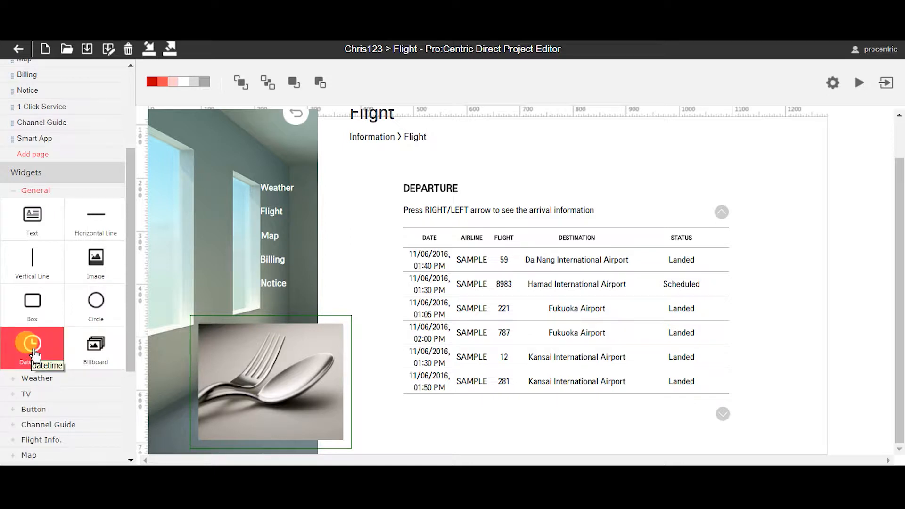
pyautogui.moveTo(35, 354); pyautogui.dragTo(588, 159)
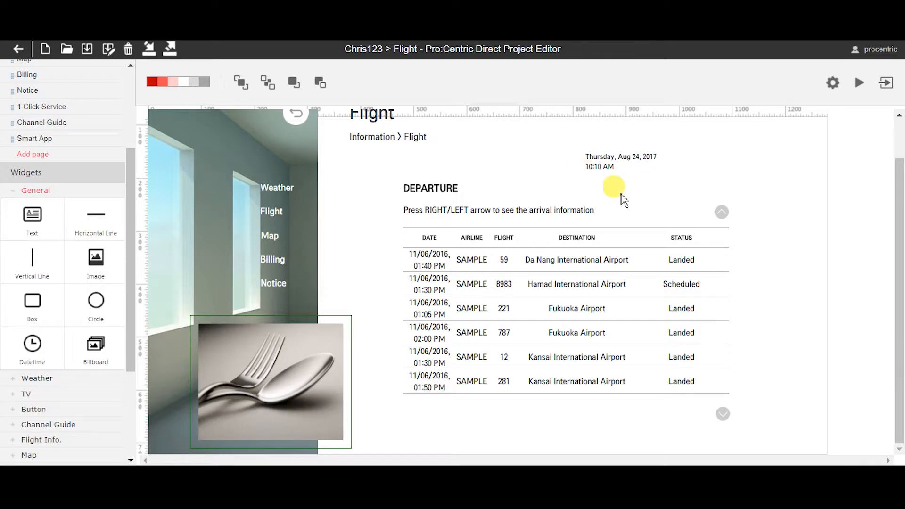
# Look through the widgets offered in the Weather, TV and Channel Guide categories
pyautogui.click(49, 306)
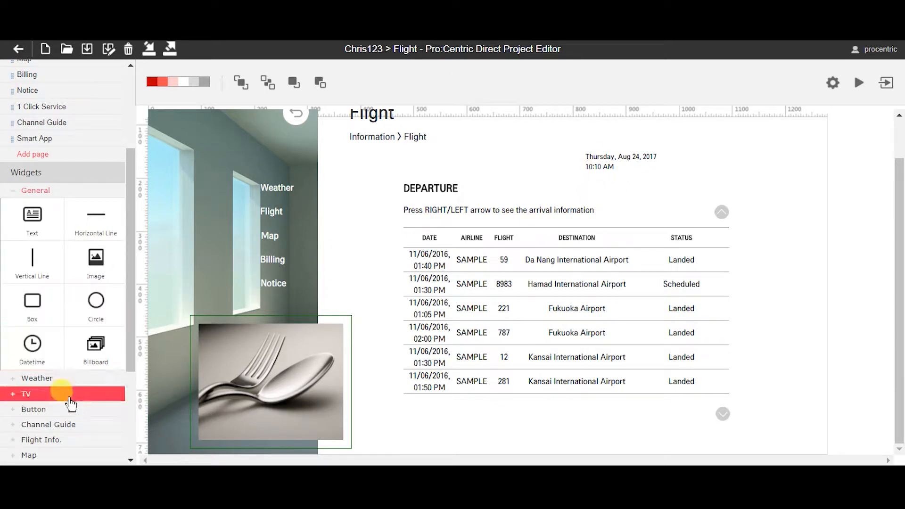
pyautogui.click(58, 377)
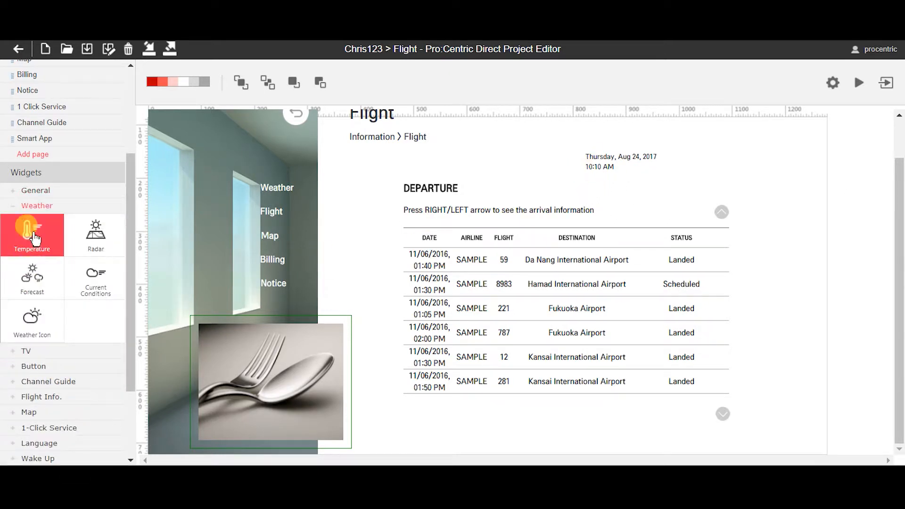
pyautogui.click(41, 167)
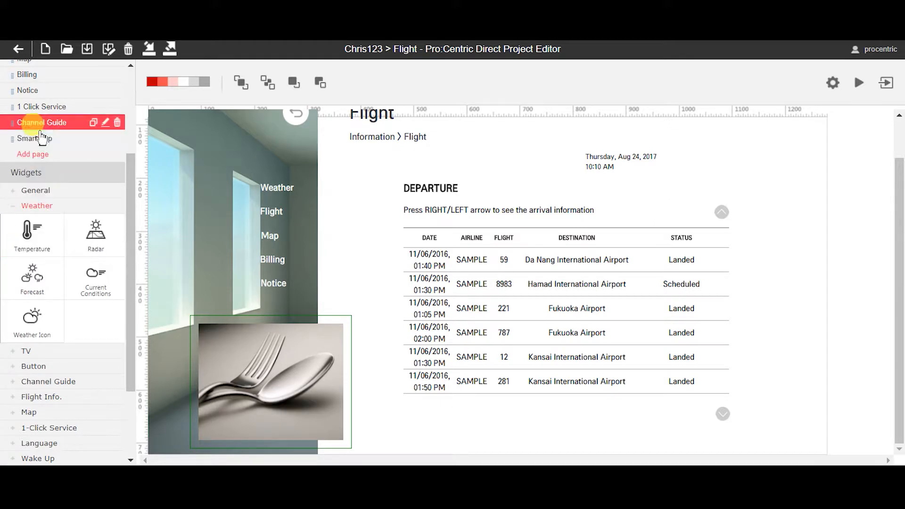
pyautogui.click(54, 351)
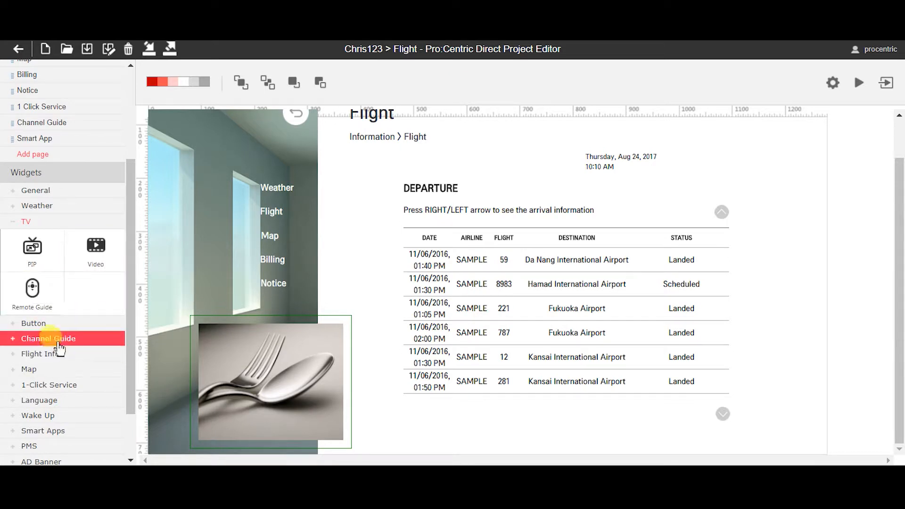
pyautogui.click(53, 326)
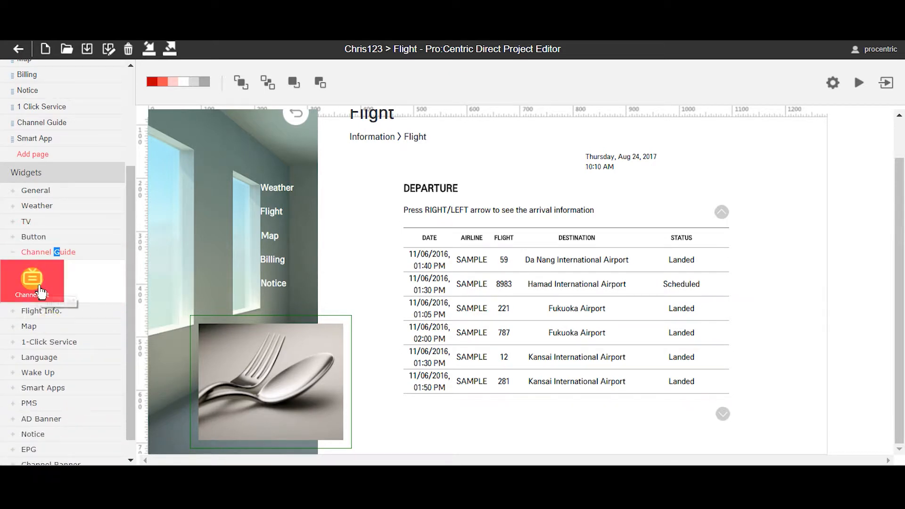
# Open the Channel Guide page and delete its channel list widget
pyautogui.scroll(3, 90, 272)
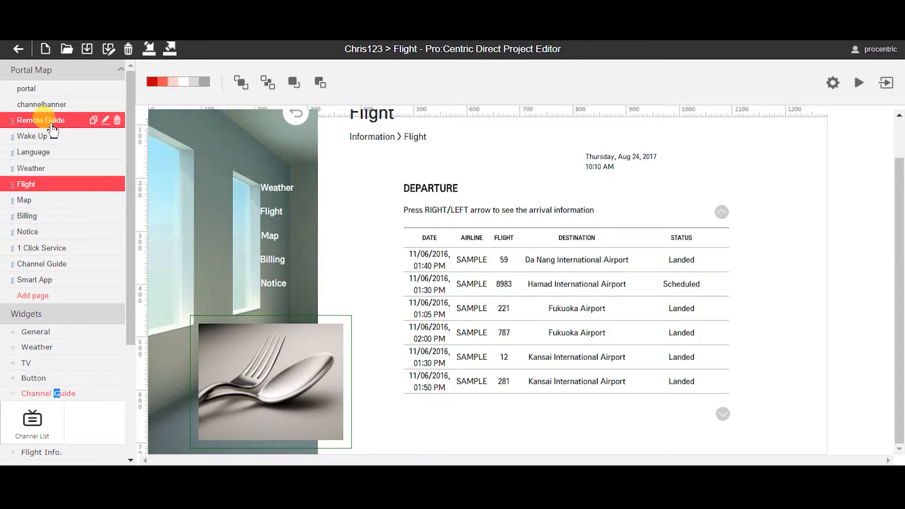
pyautogui.click(57, 271)
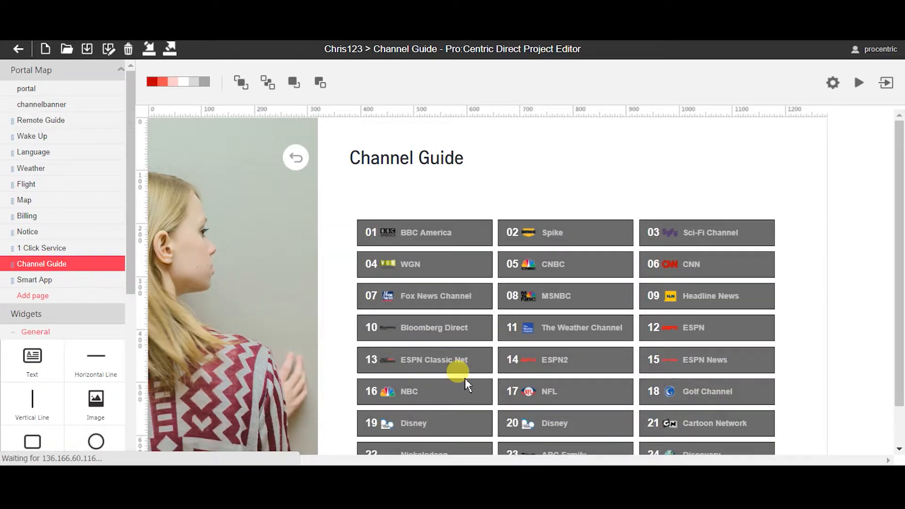
pyautogui.moveTo(584, 285); pyautogui.dragTo(576, 236)
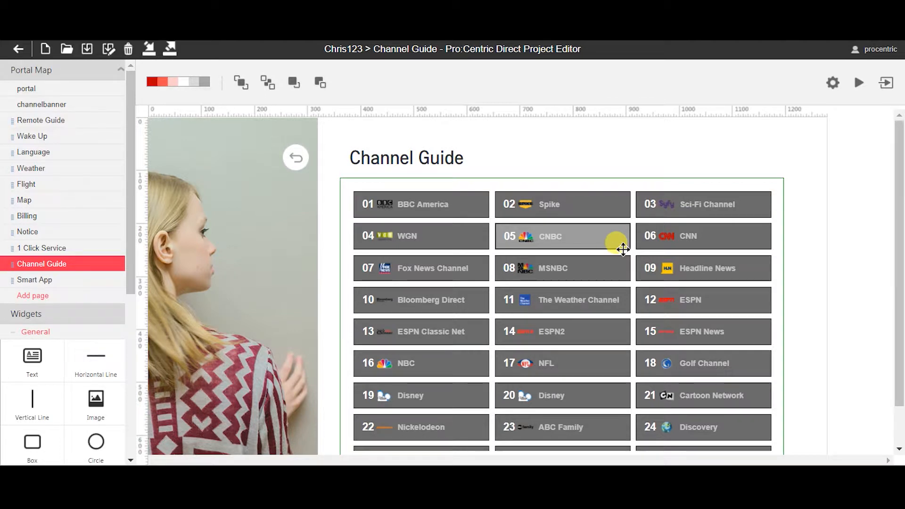
pyautogui.press('Delete')
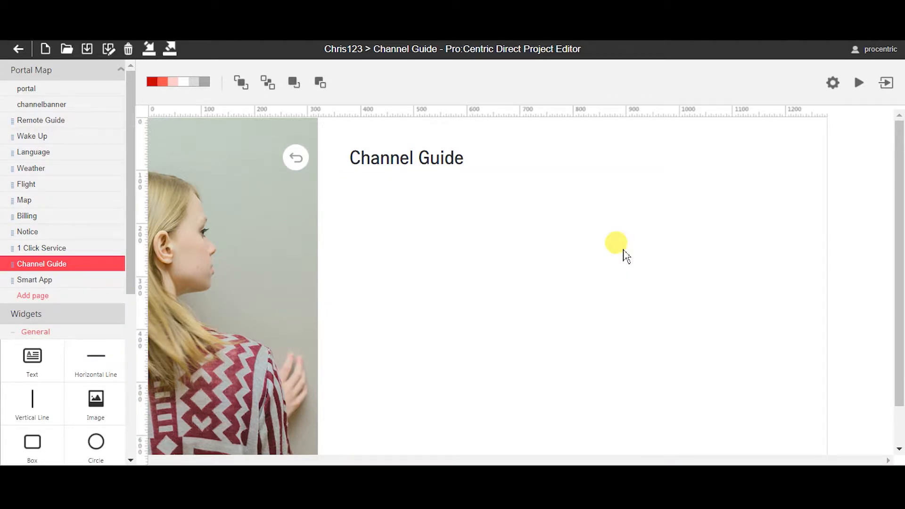
# Add an Epg widget from the EPG category to the Channel Guide page and position it just beneath the page title
pyautogui.scroll(-3, 52, 415)
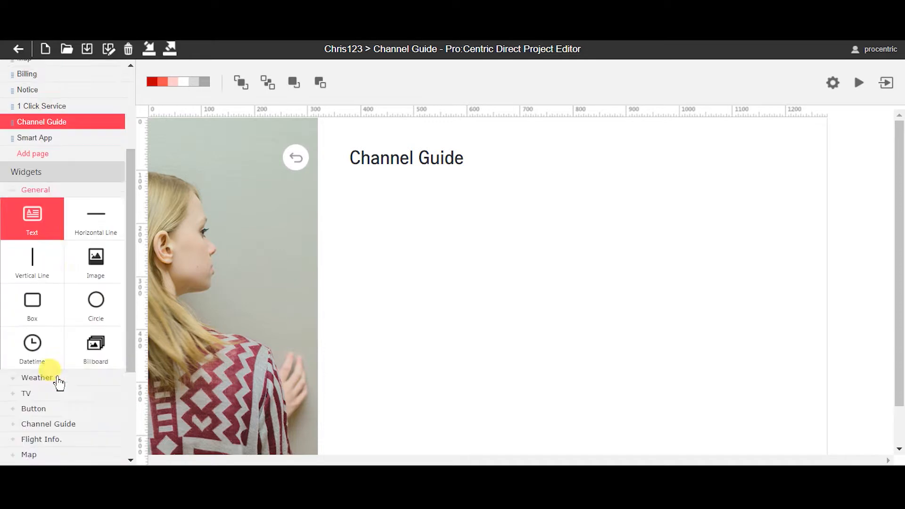
pyautogui.scroll(-3, 58, 383)
pyautogui.click(55, 276)
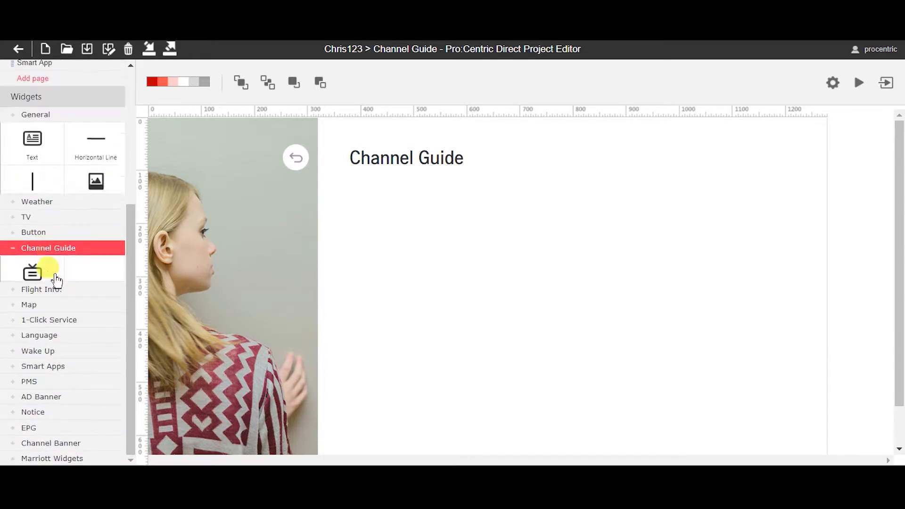
pyautogui.click(55, 279)
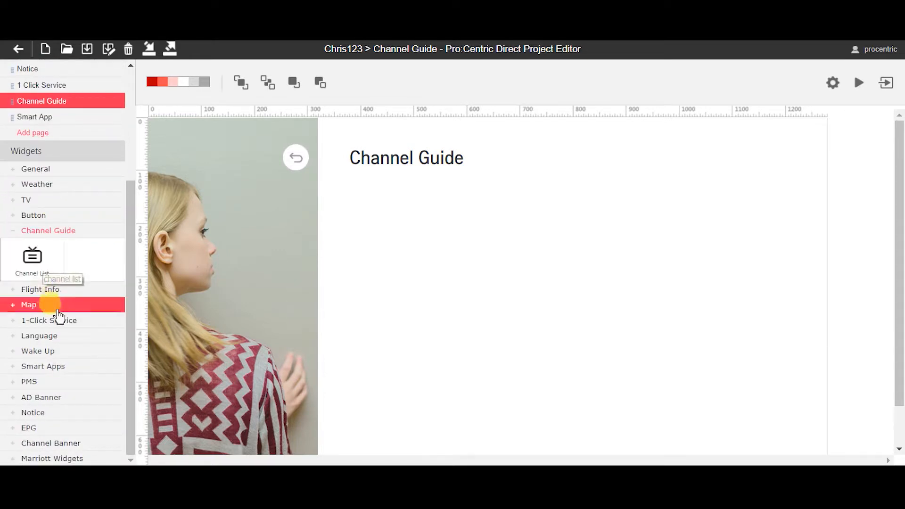
pyautogui.click(60, 427)
pyautogui.click(47, 421)
pyautogui.moveTo(47, 420); pyautogui.dragTo(504, 257)
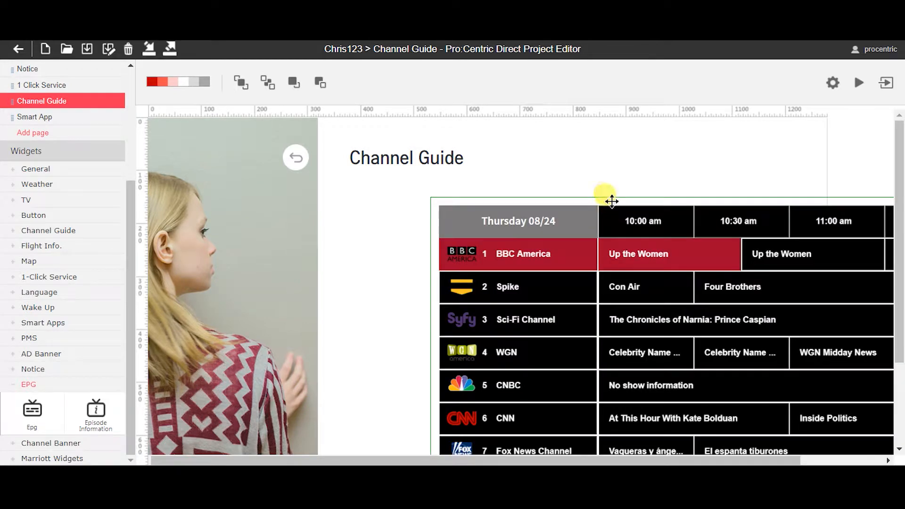
pyautogui.moveTo(611, 198); pyautogui.dragTo(421, 181)
pyautogui.click(540, 218)
pyautogui.moveTo(540, 217); pyautogui.dragTo(445, 189)
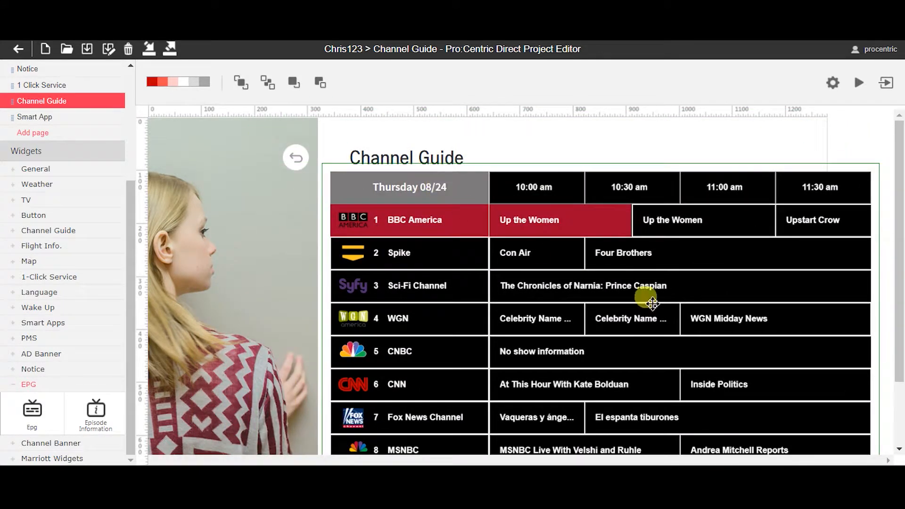
# Set the EPG widget's row count to 6 and apply the update
pyautogui.moveTo(901, 368); pyautogui.dragTo(895, 420)
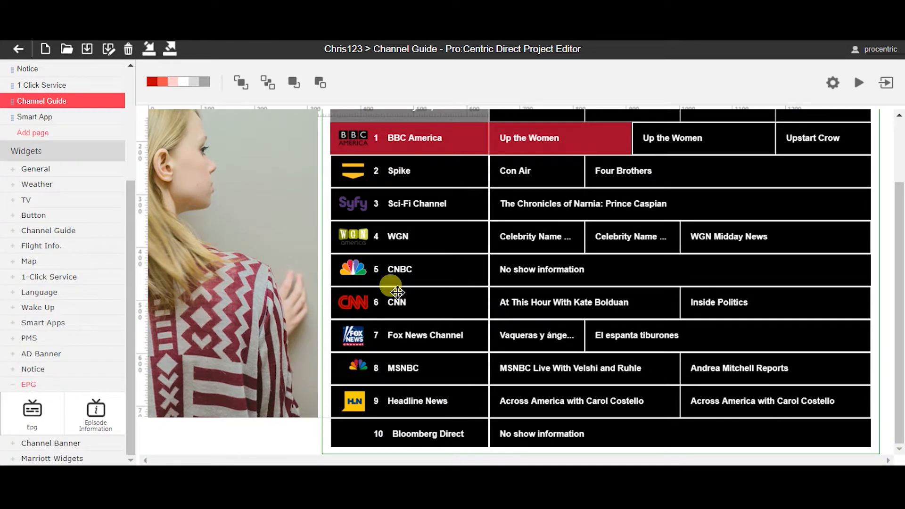
pyautogui.doubleClick(386, 272)
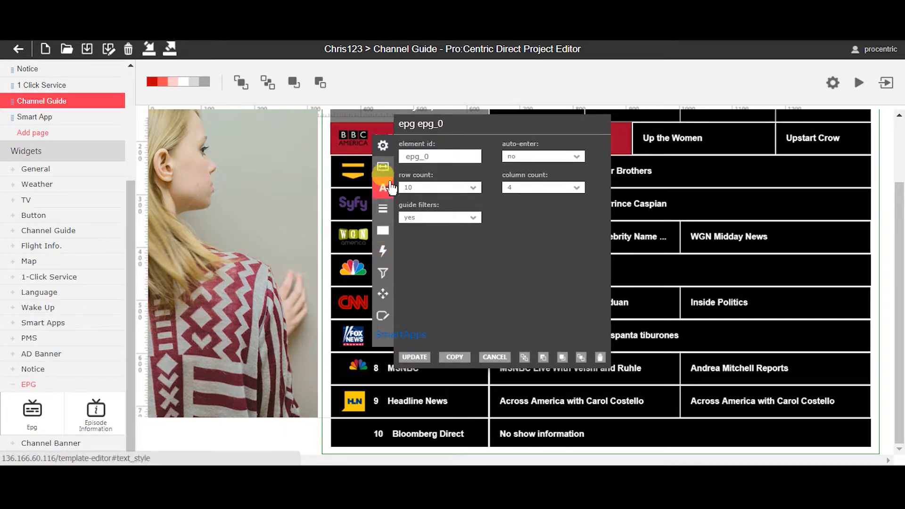
pyautogui.click(427, 188)
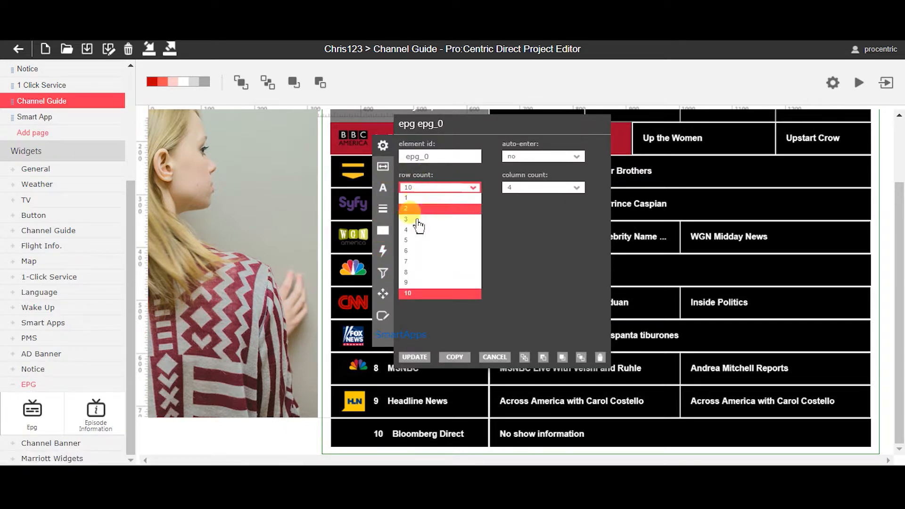
pyautogui.click(411, 246)
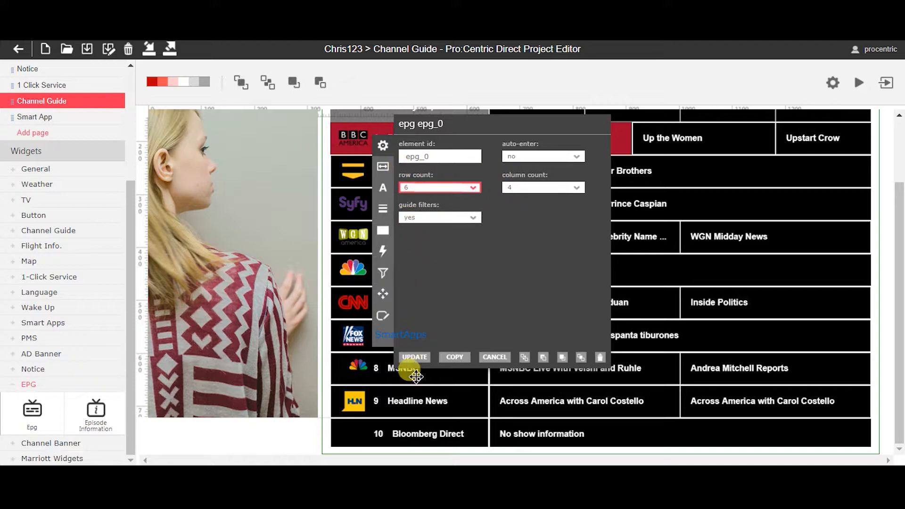
pyautogui.click(414, 356)
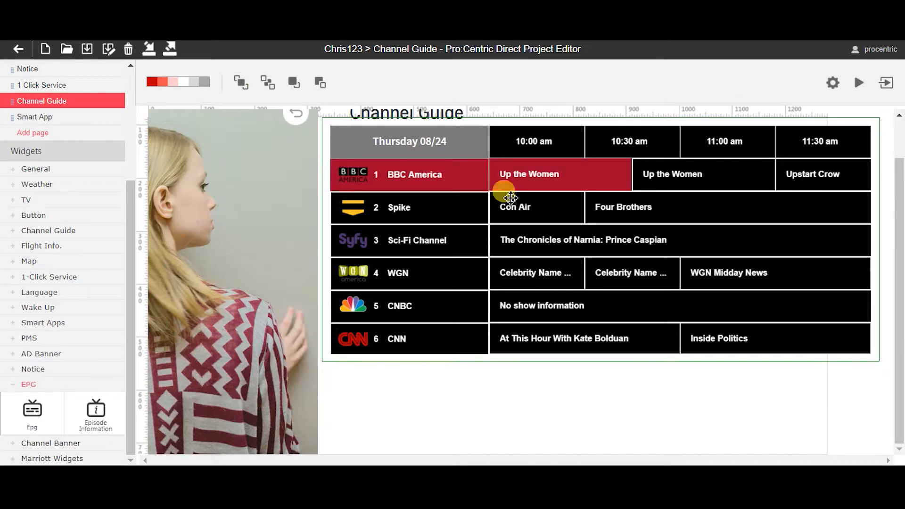
# Reposition the program grid directly below the Channel Guide title, overlapping the edge of the woman's photo
pyautogui.moveTo(511, 198); pyautogui.dragTo(464, 283)
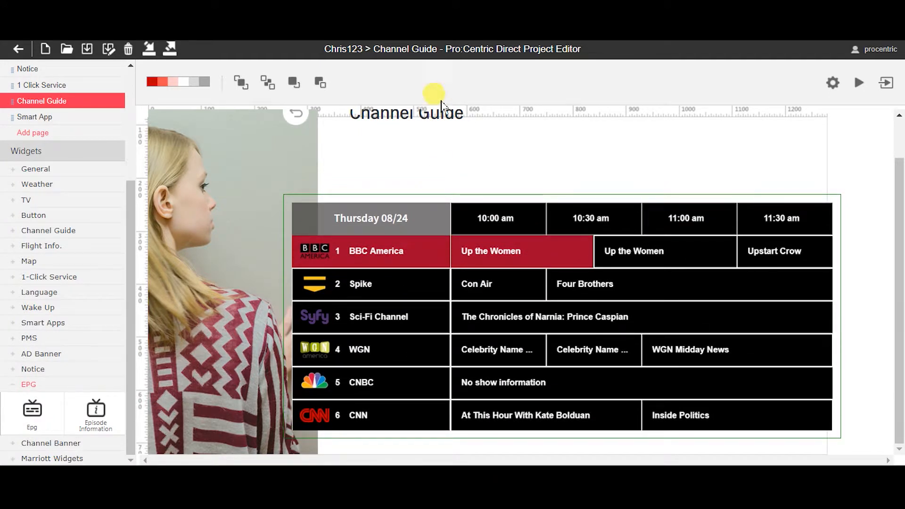
pyautogui.scroll(1, 430, 174)
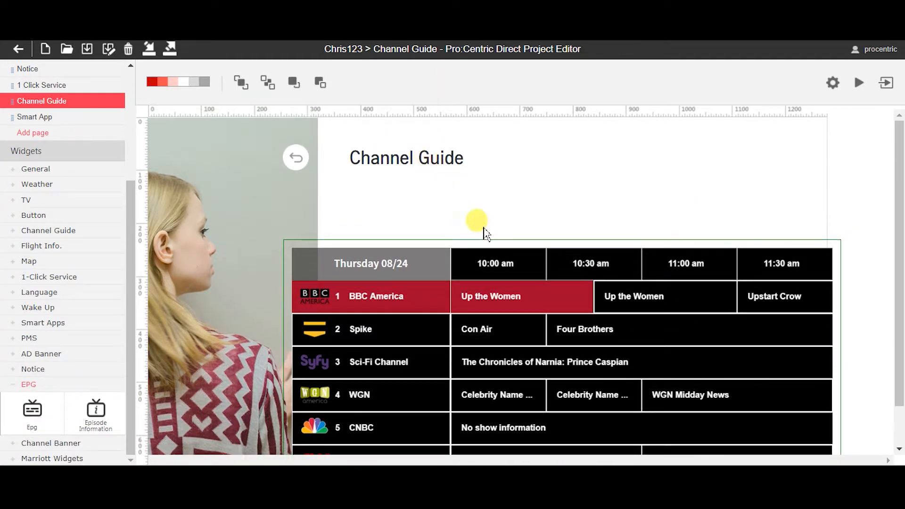
pyautogui.moveTo(457, 258); pyautogui.dragTo(431, 208)
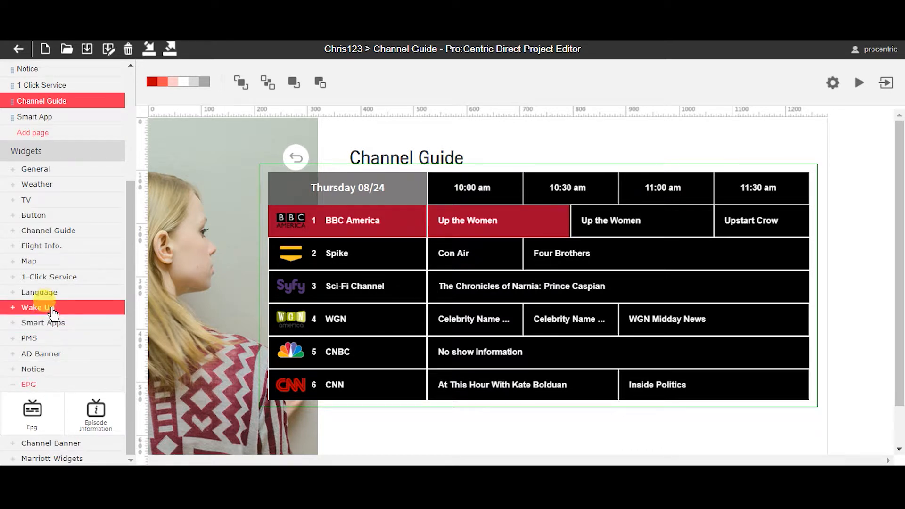
# Open the Smart App page and view its layout of sample apps
pyautogui.scroll(3, 35, 290)
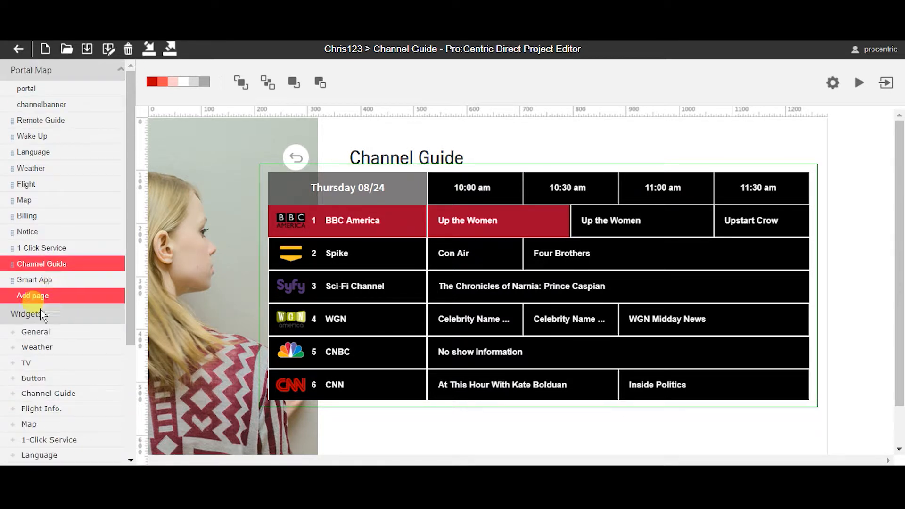
pyautogui.click(42, 282)
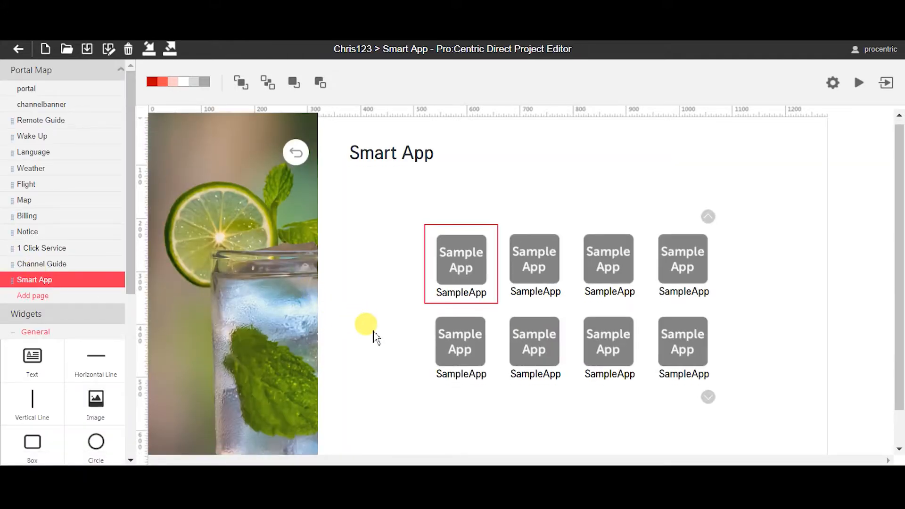
pyautogui.scroll(-1, 374, 336)
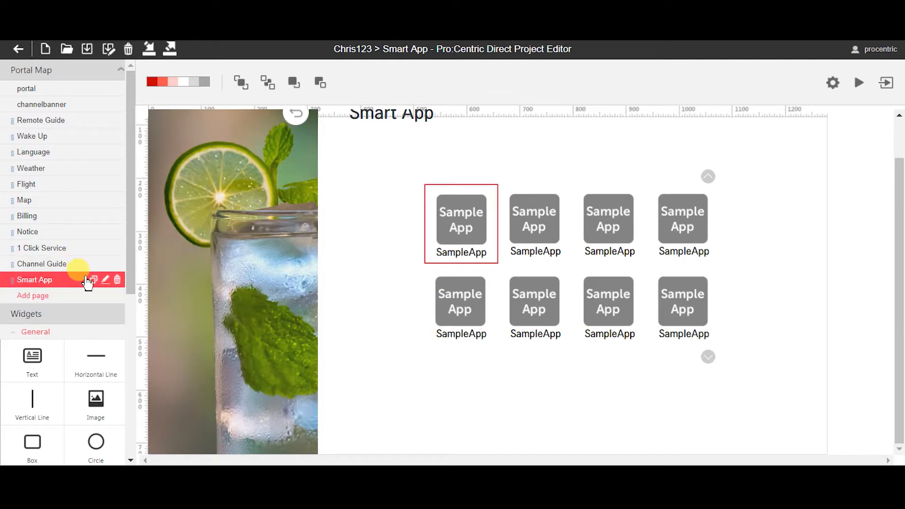
# Preview the project and visit the 1 Click Service page with the simulated remote control, ending back on the portal page
pyautogui.click(860, 84)
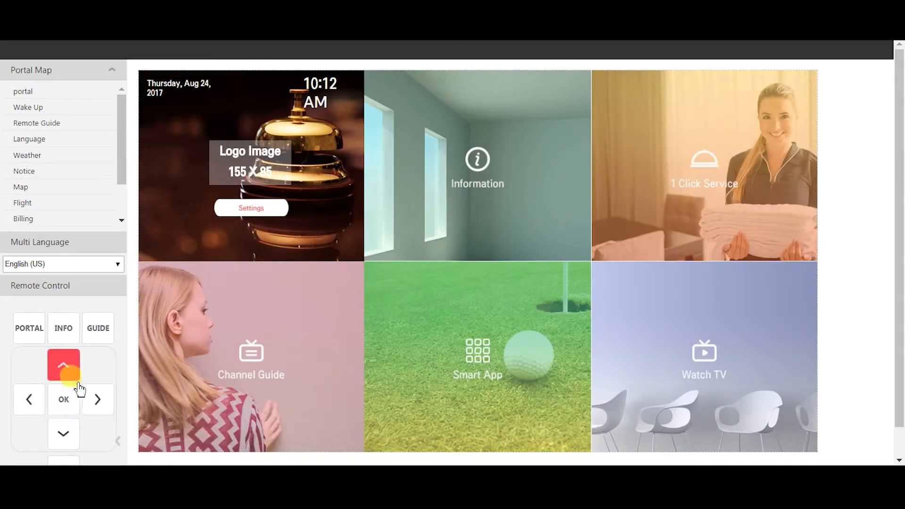
pyautogui.click(105, 404)
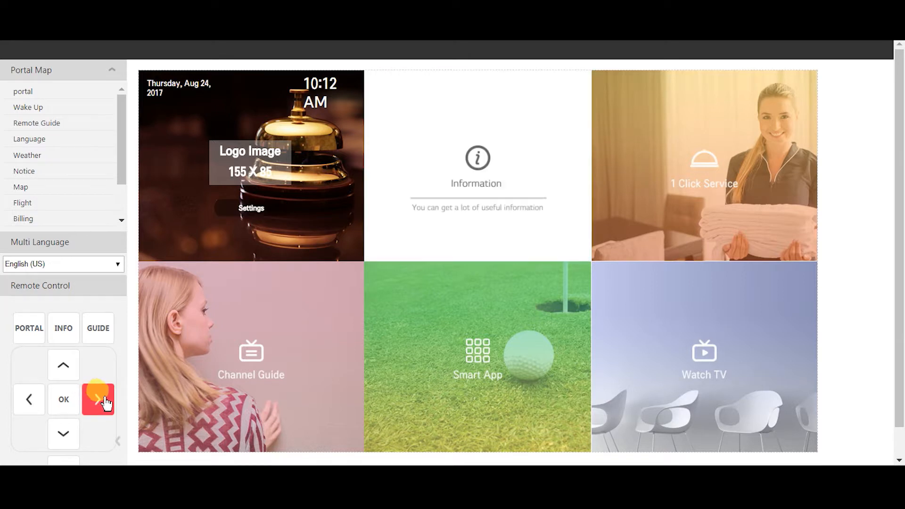
pyautogui.click(100, 404)
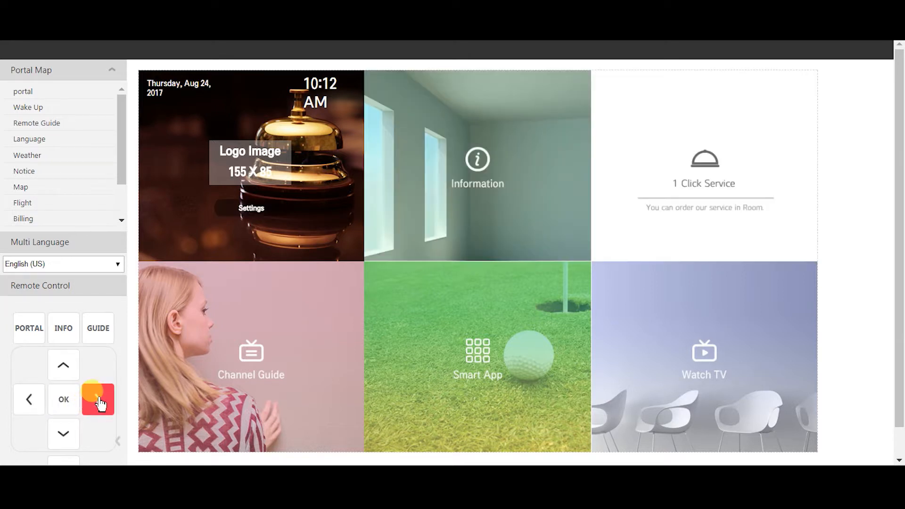
pyautogui.click(64, 399)
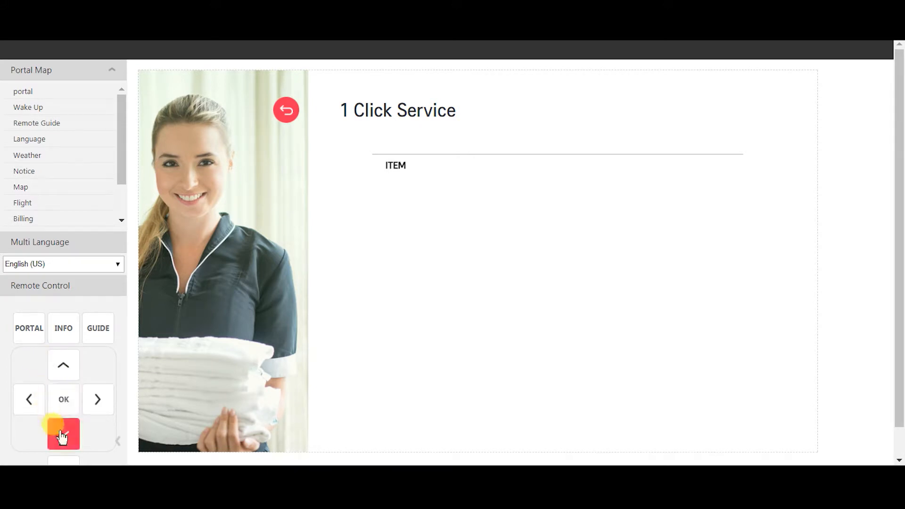
pyautogui.scroll(-1, 62, 368)
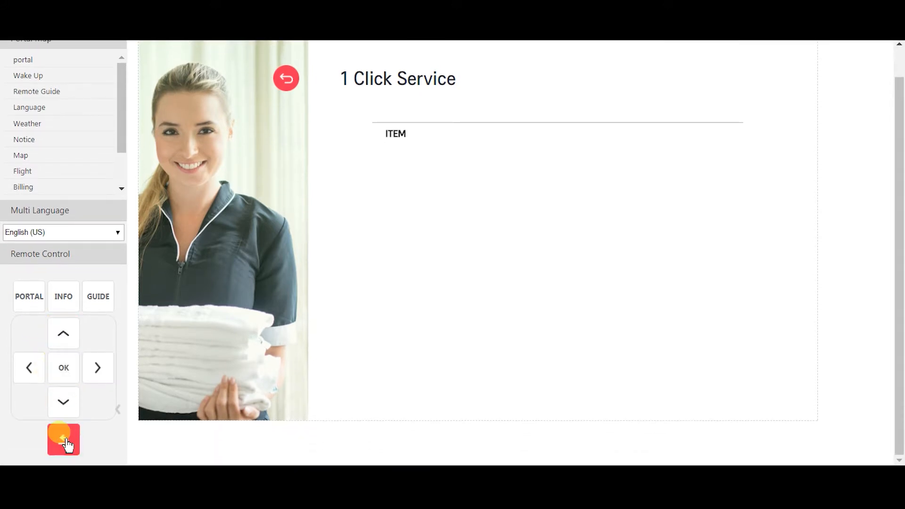
pyautogui.click(66, 441)
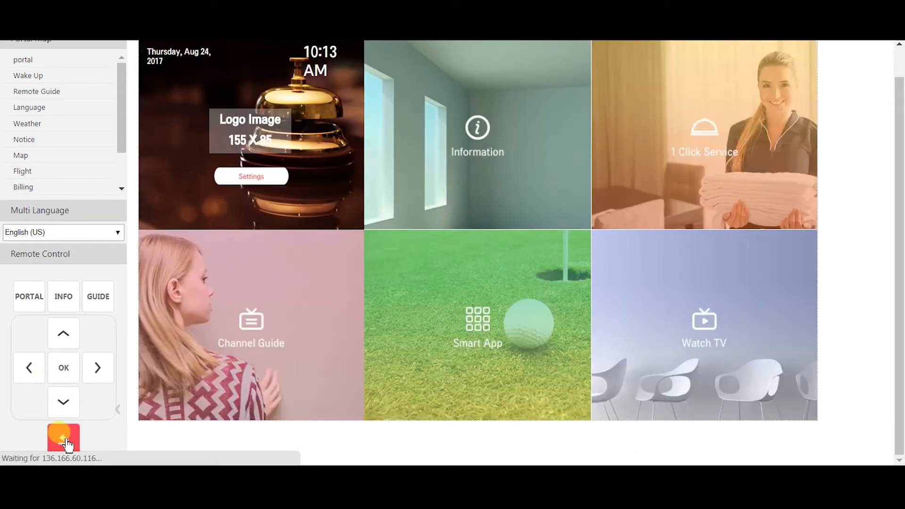
# Visit the Smart App page in the preview with the simulated remote control and return to the portal page
pyautogui.click(30, 374)
pyautogui.click(30, 375)
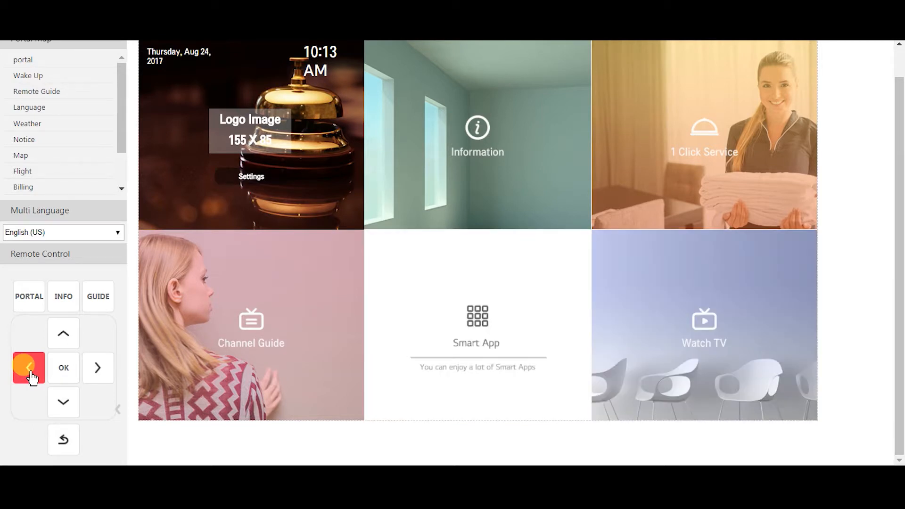
pyautogui.click(71, 373)
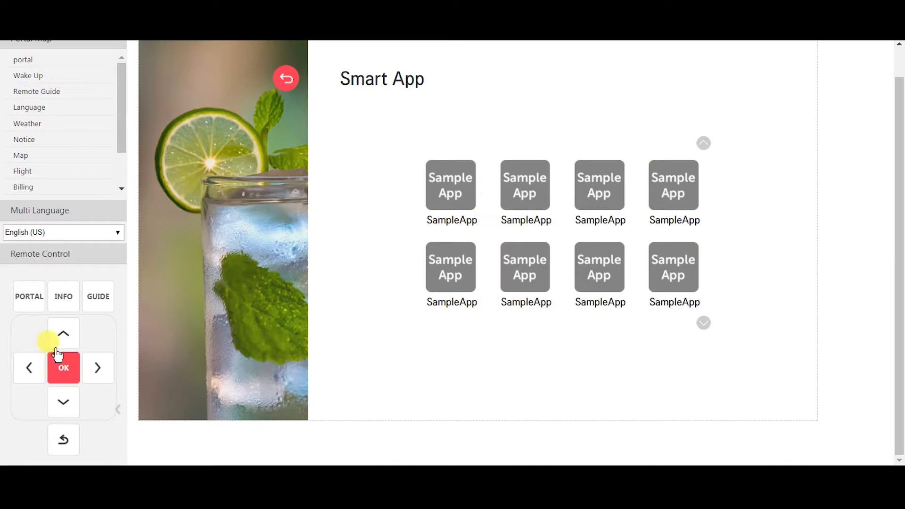
pyautogui.click(32, 305)
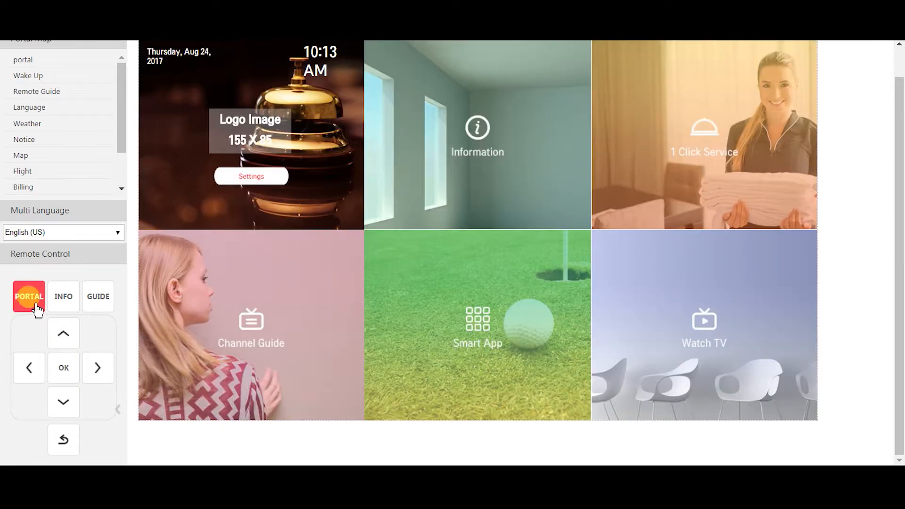
pyautogui.scroll(1, 102, 346)
pyautogui.scroll(-1, 164, 352)
pyautogui.scroll(1, 166, 351)
pyautogui.scroll(-1, 697, 185)
pyautogui.scroll(1, 697, 179)
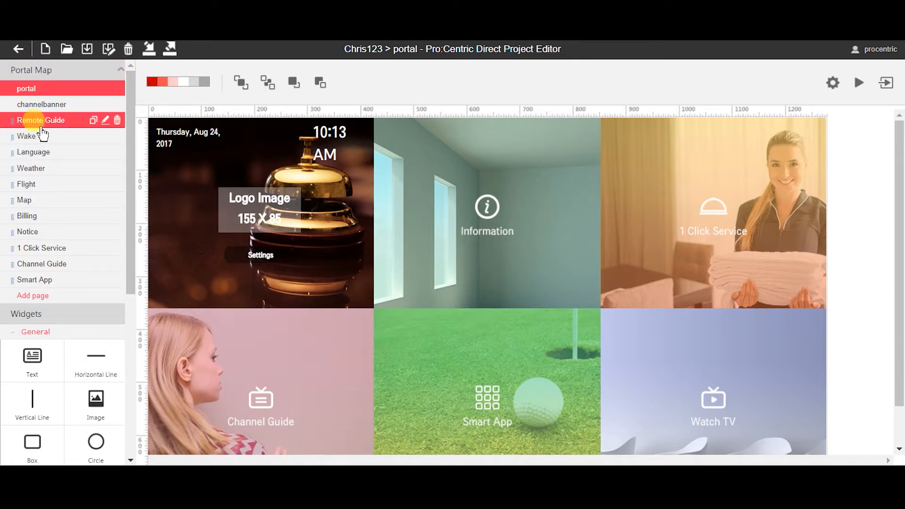
# Leave the current project and create a new blank HD project named Chris23 with no color theme
pyautogui.click(23, 52)
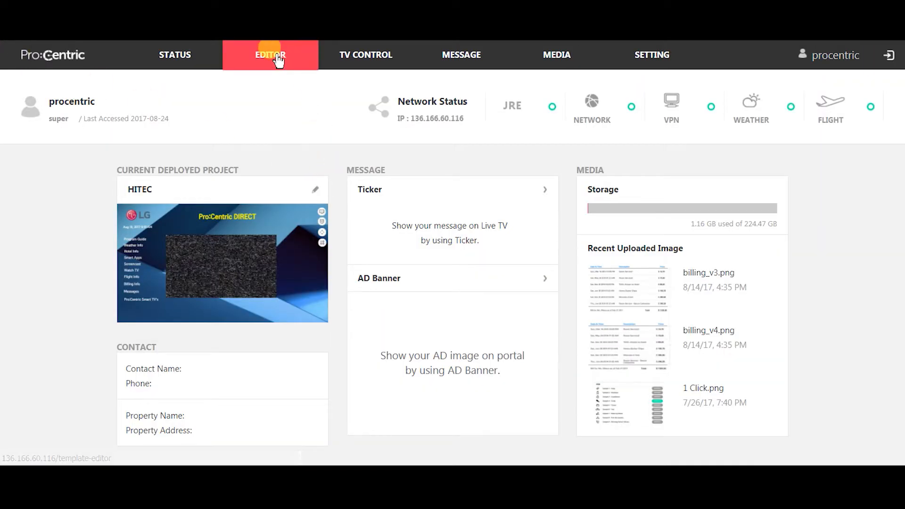
pyautogui.click(277, 55)
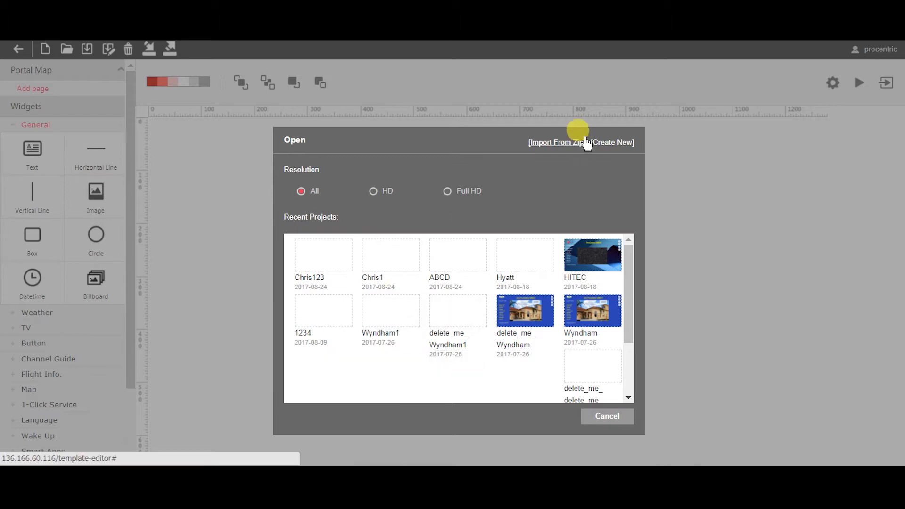
pyautogui.click(621, 142)
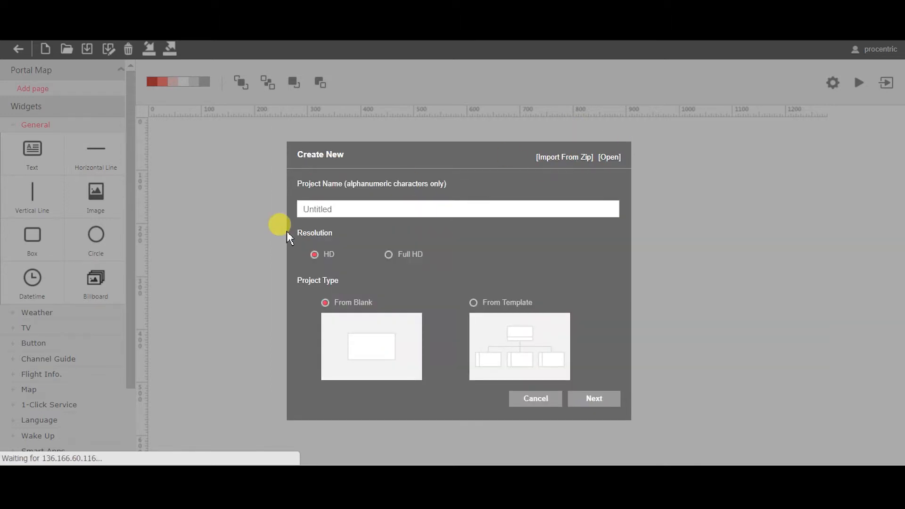
pyautogui.click(317, 211)
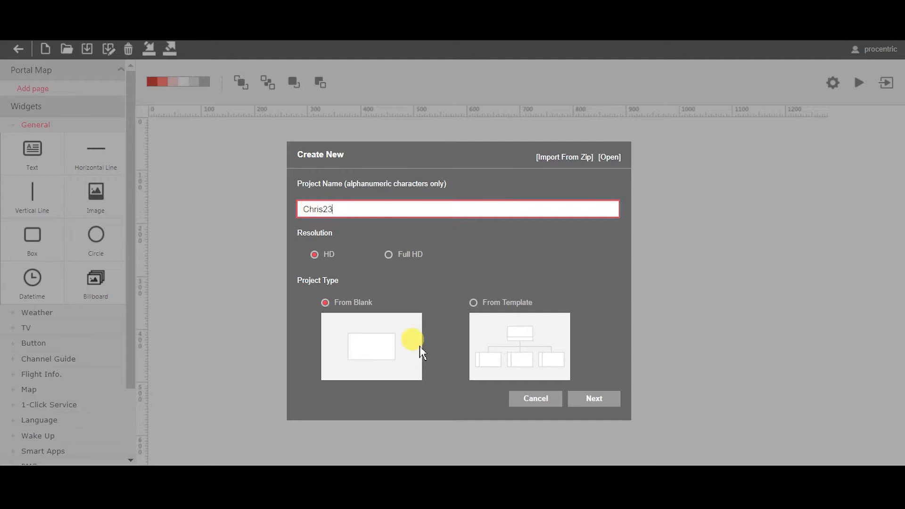
pyautogui.click(596, 399)
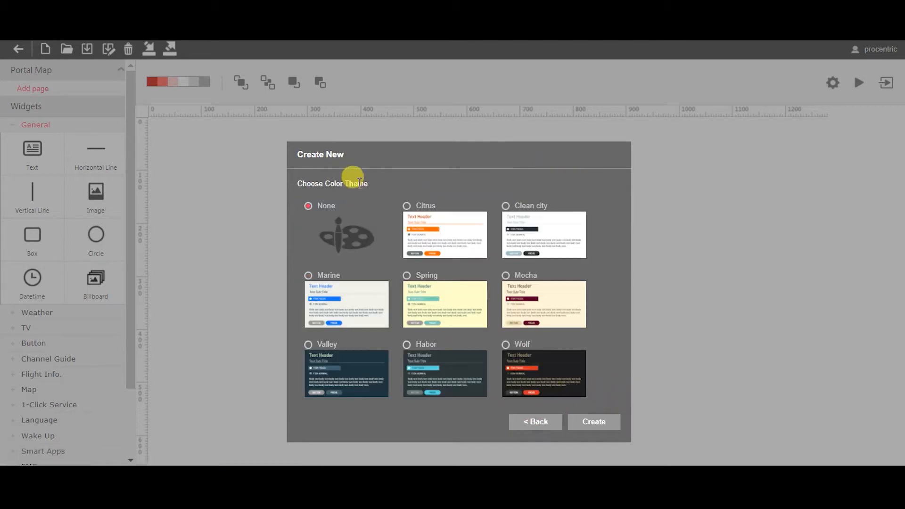
pyautogui.click(596, 423)
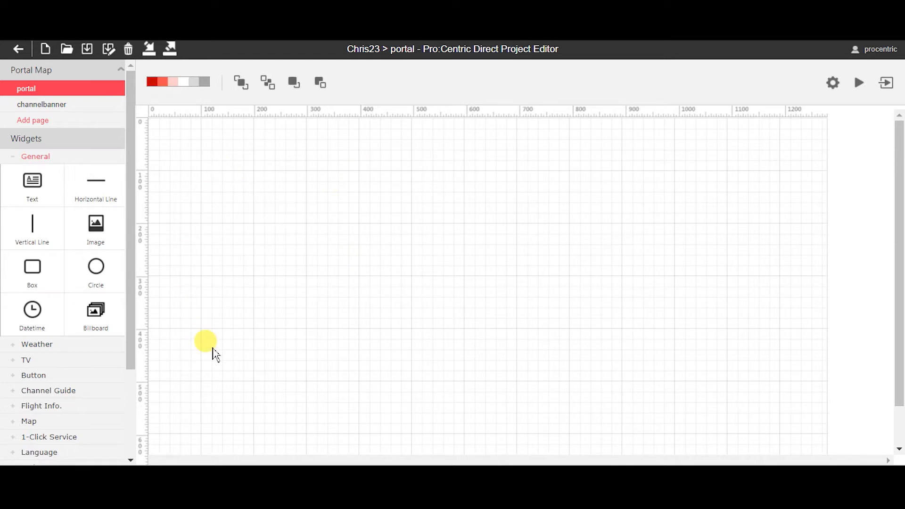
pyautogui.doubleClick(277, 227)
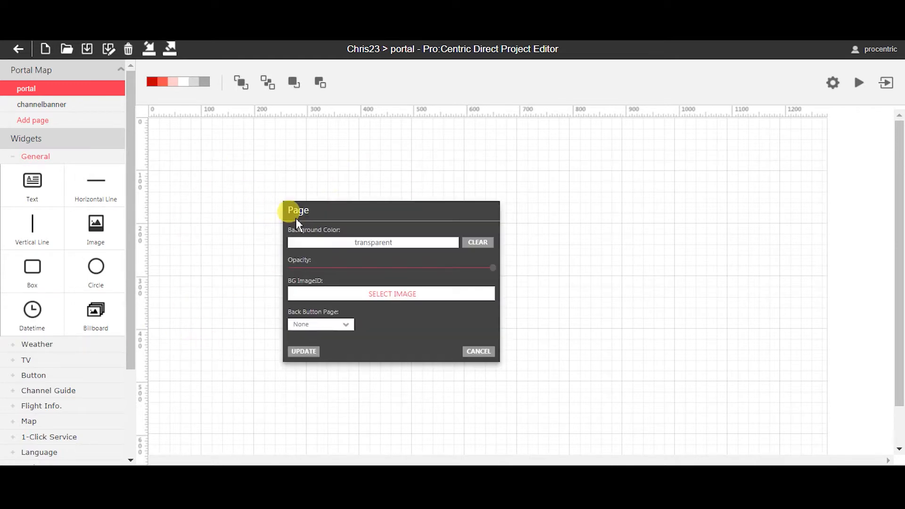
pyautogui.click(341, 245)
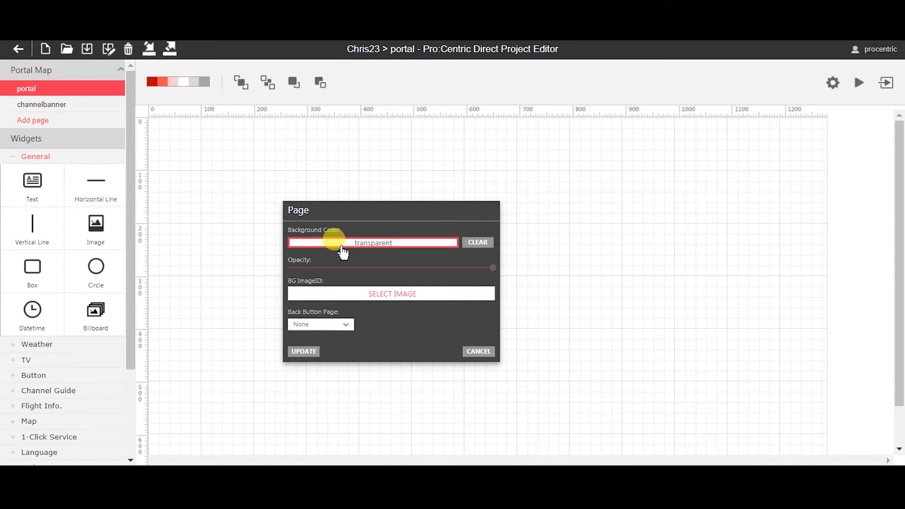
pyautogui.click(342, 250)
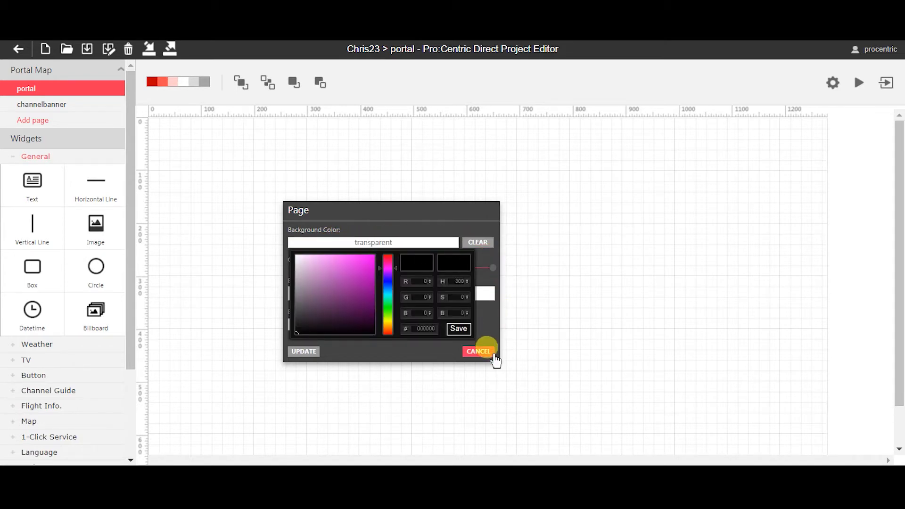
pyautogui.click(472, 352)
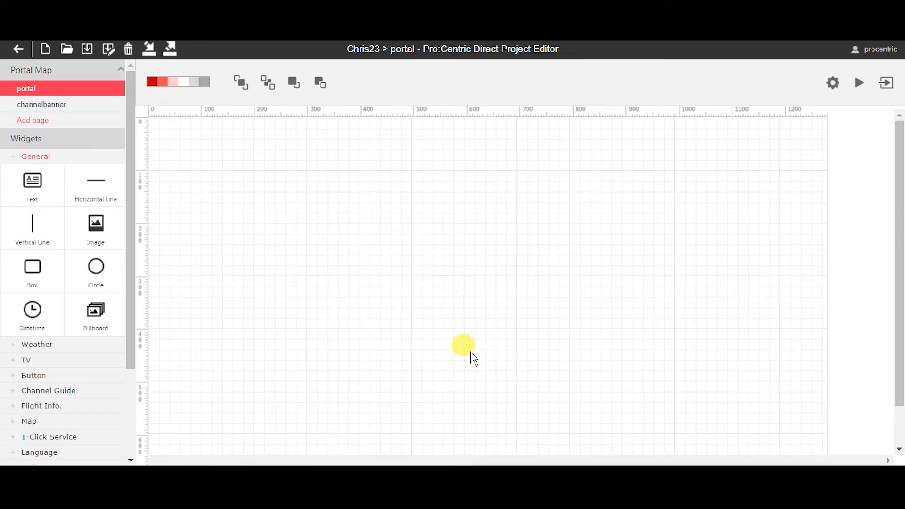
# Set the portal page's background image to 155129306.jpg from the 3 Rooms folder of Image_Library
pyautogui.doubleClick(317, 287)
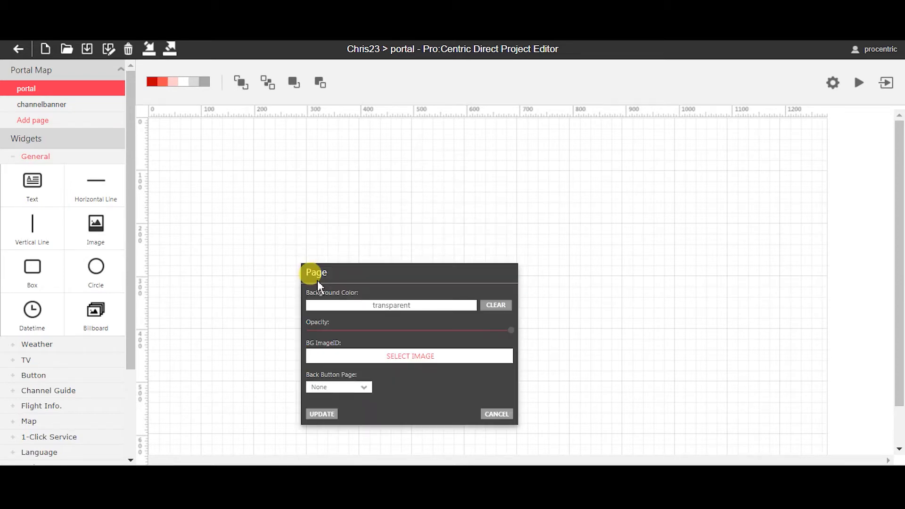
pyautogui.click(362, 361)
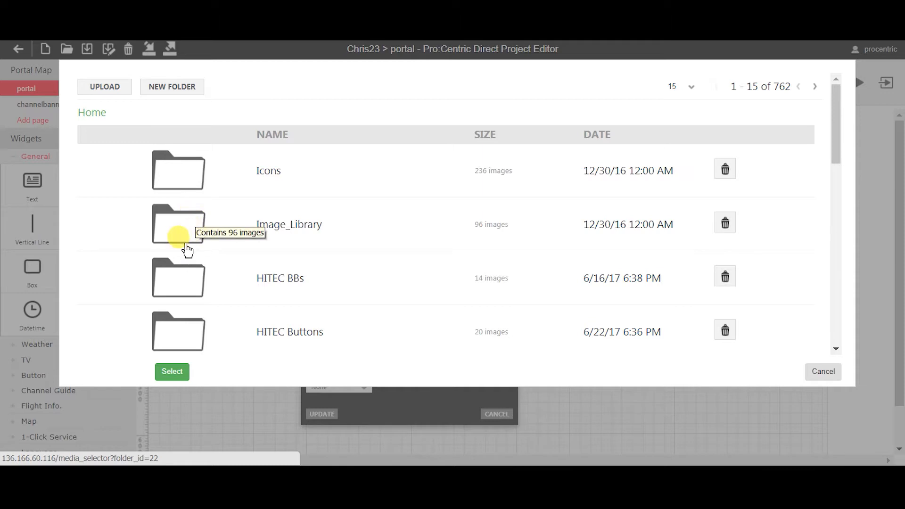
pyautogui.click(182, 235)
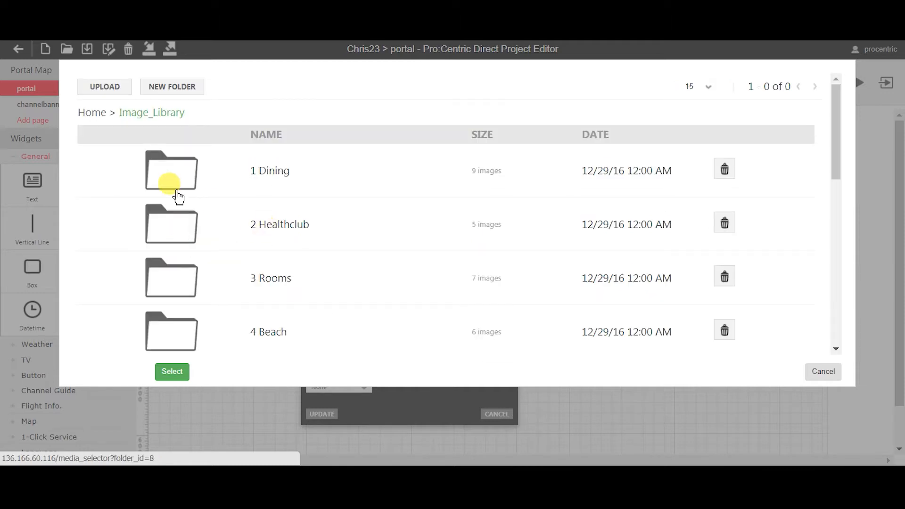
pyautogui.click(183, 292)
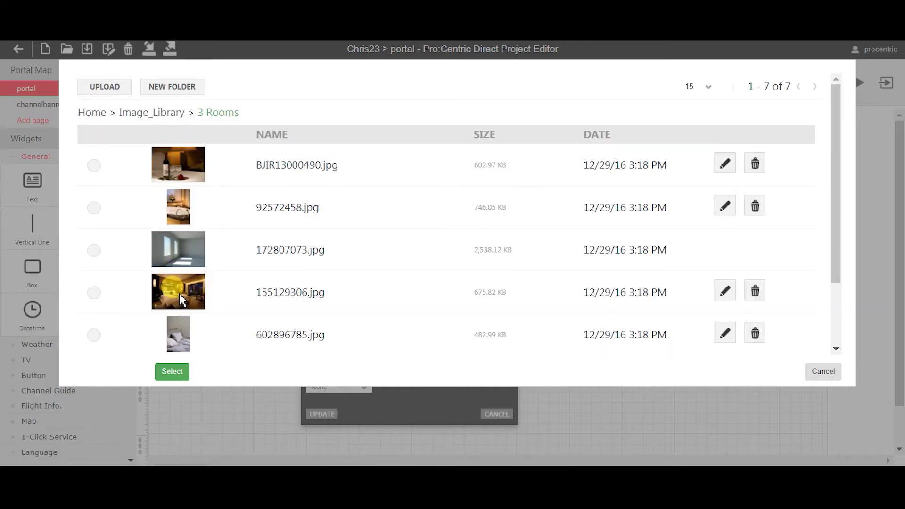
pyautogui.click(93, 294)
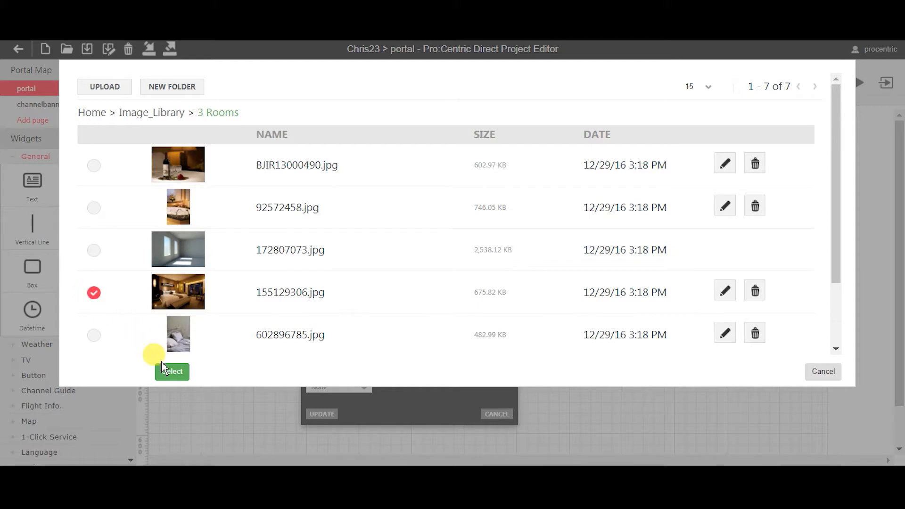
pyautogui.click(172, 372)
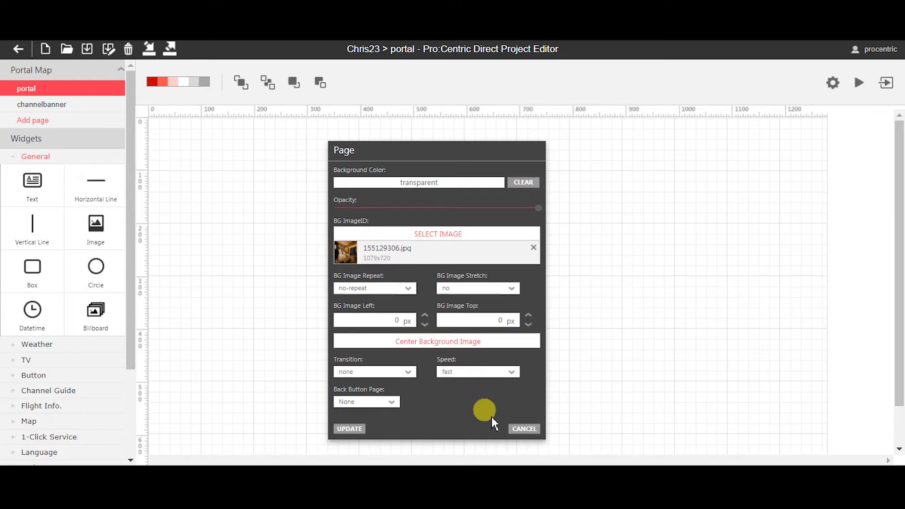
pyautogui.click(349, 429)
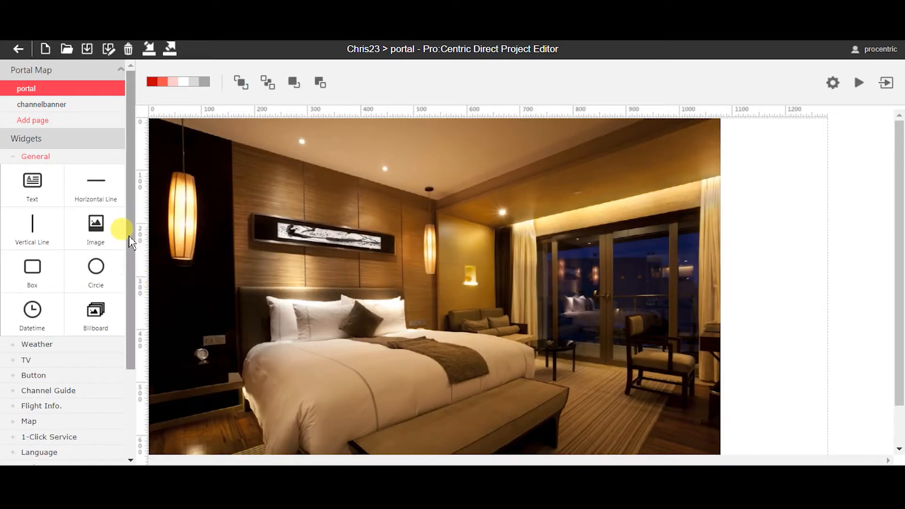
# Try a TV window widget enlarged across the middle of the portal page, and delete it
pyautogui.moveTo(131, 242); pyautogui.dragTo(127, 325)
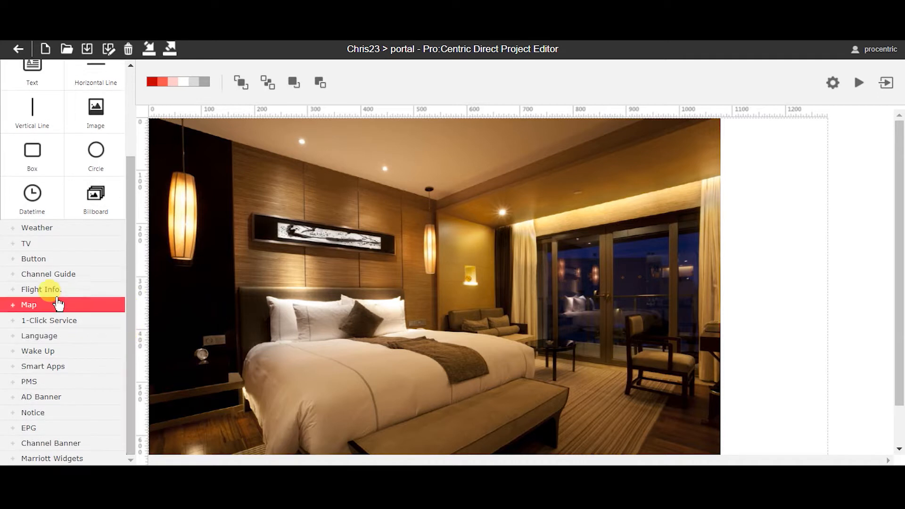
pyautogui.click(29, 245)
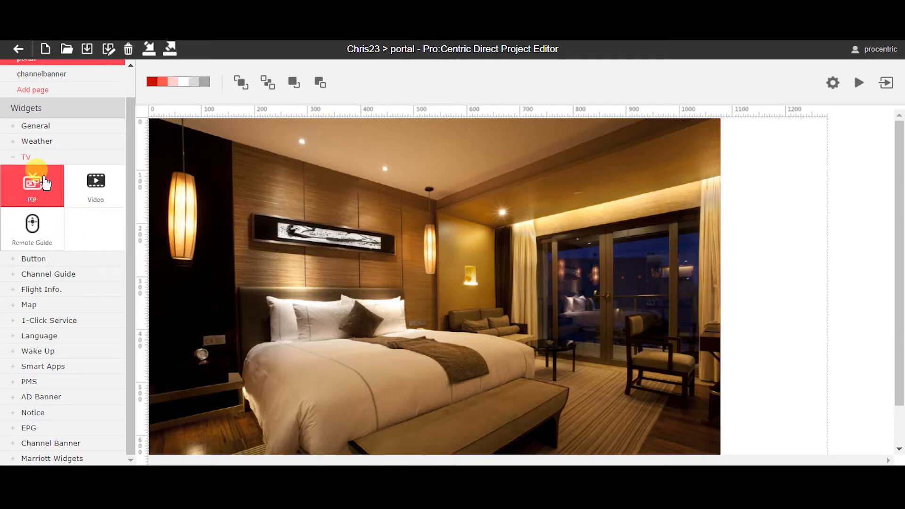
pyautogui.moveTo(95, 182); pyautogui.dragTo(405, 217)
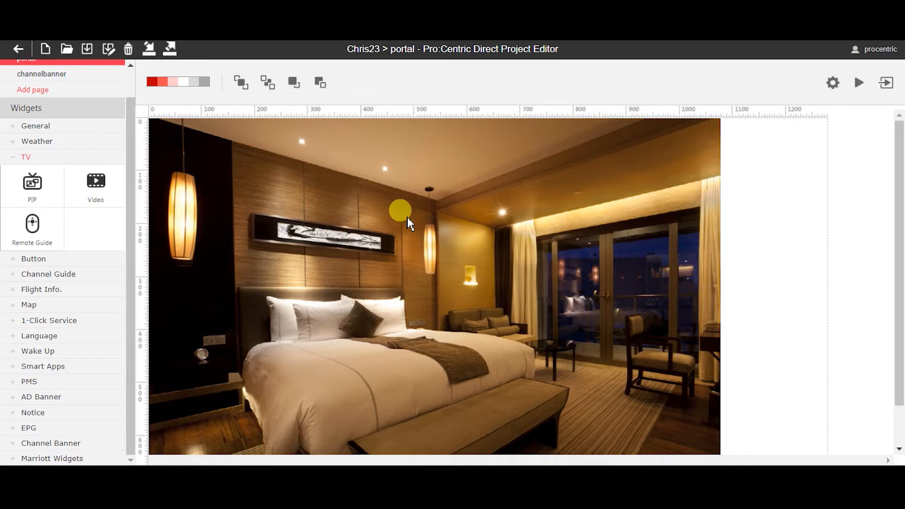
pyautogui.moveTo(472, 270); pyautogui.dragTo(286, 233)
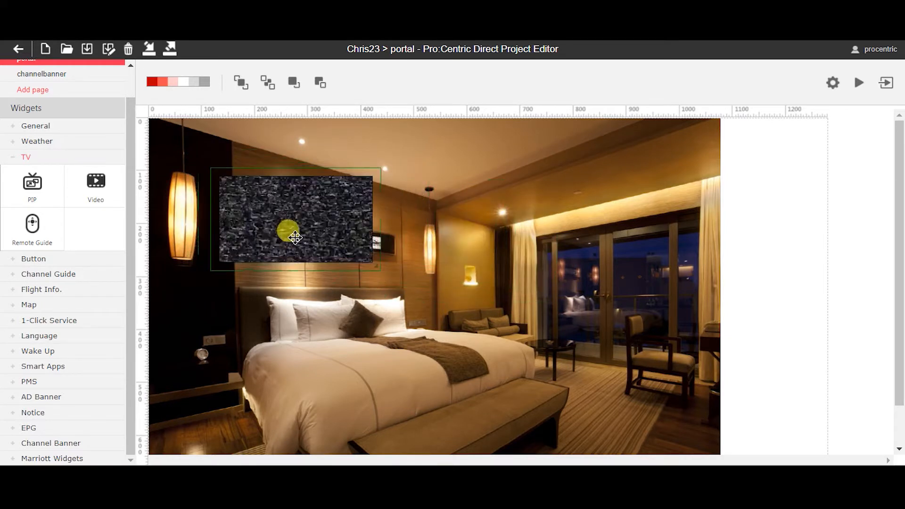
pyautogui.moveTo(380, 268); pyautogui.dragTo(610, 390)
pyautogui.moveTo(390, 328); pyautogui.dragTo(444, 332)
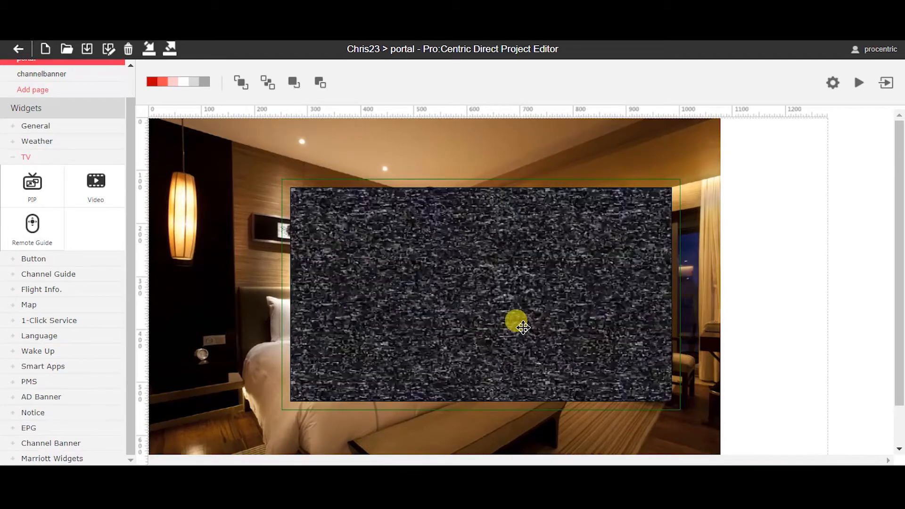
pyautogui.press('Delete')
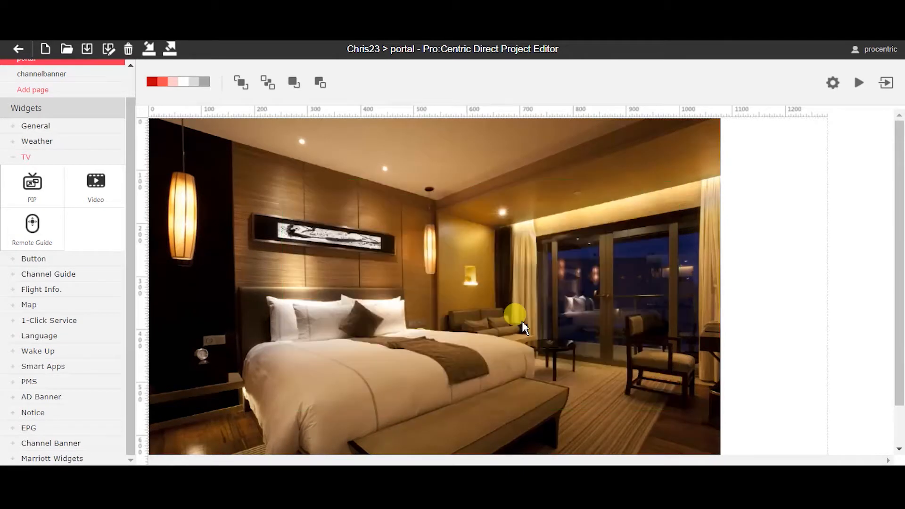
# Add a PIP widget about 280 px wide above the balcony windows in the room photo
pyautogui.moveTo(36, 194); pyautogui.dragTo(549, 164)
pyautogui.moveTo(633, 213); pyautogui.dragTo(584, 169)
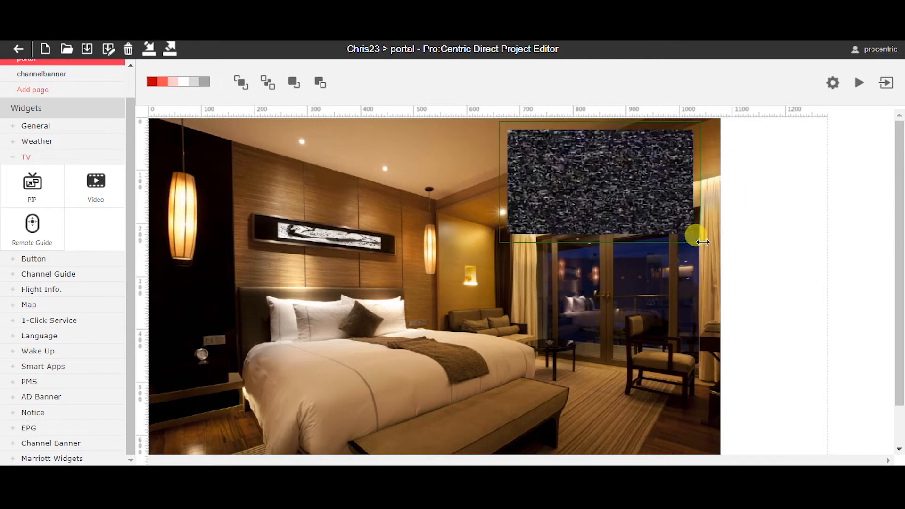
pyautogui.moveTo(698, 243); pyautogui.dragTo(650, 218)
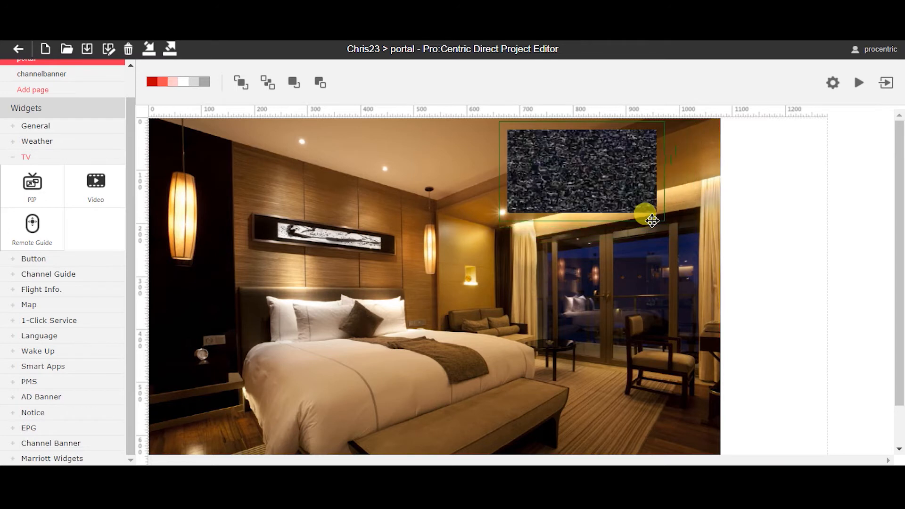
pyautogui.moveTo(596, 172); pyautogui.dragTo(631, 187)
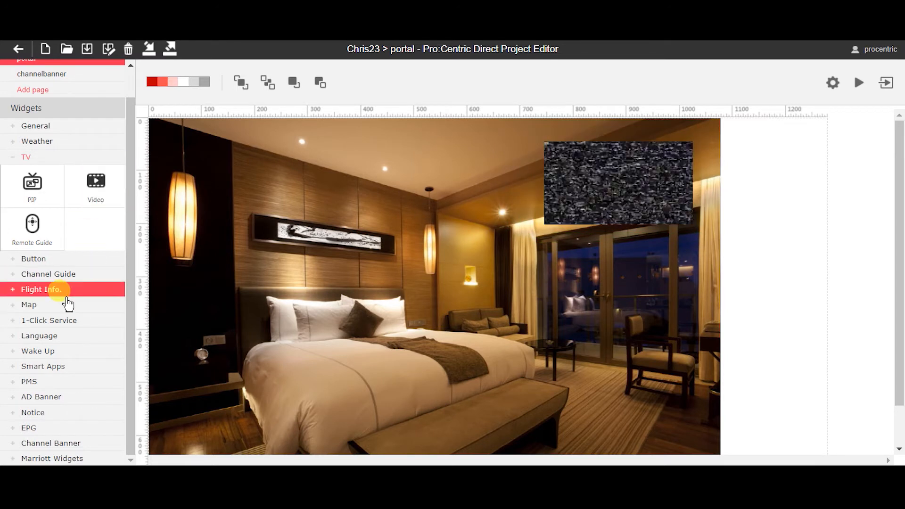
# Add a button near the page's upper edge, above the framed wall picture, and view its navigation properties
pyautogui.click(35, 263)
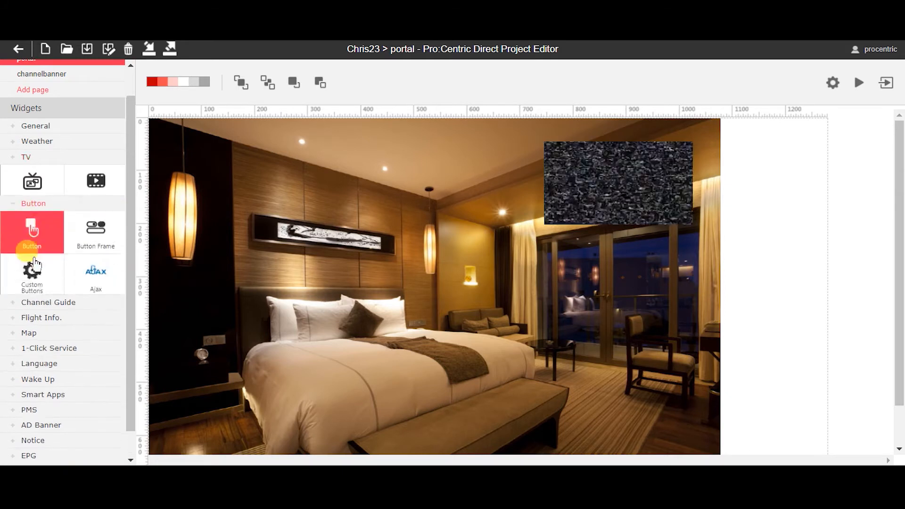
pyautogui.moveTo(31, 198); pyautogui.dragTo(216, 279)
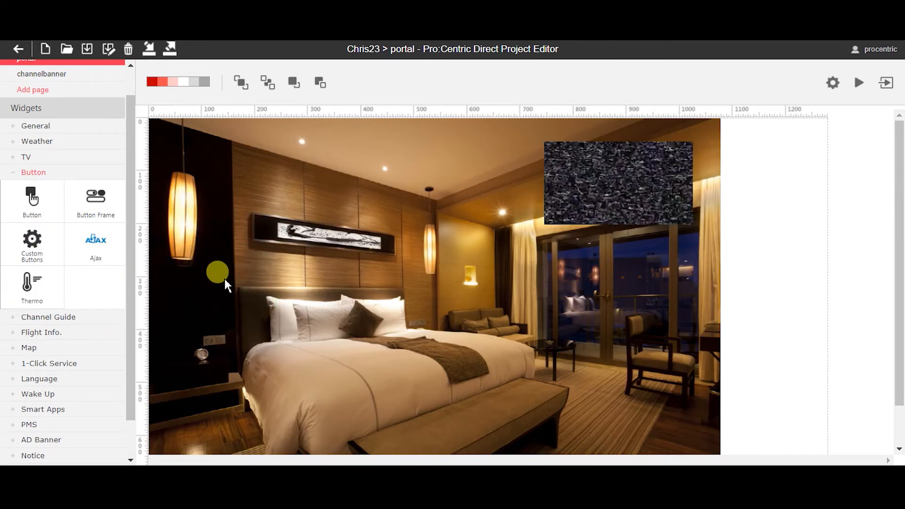
pyautogui.moveTo(259, 280); pyautogui.dragTo(339, 154)
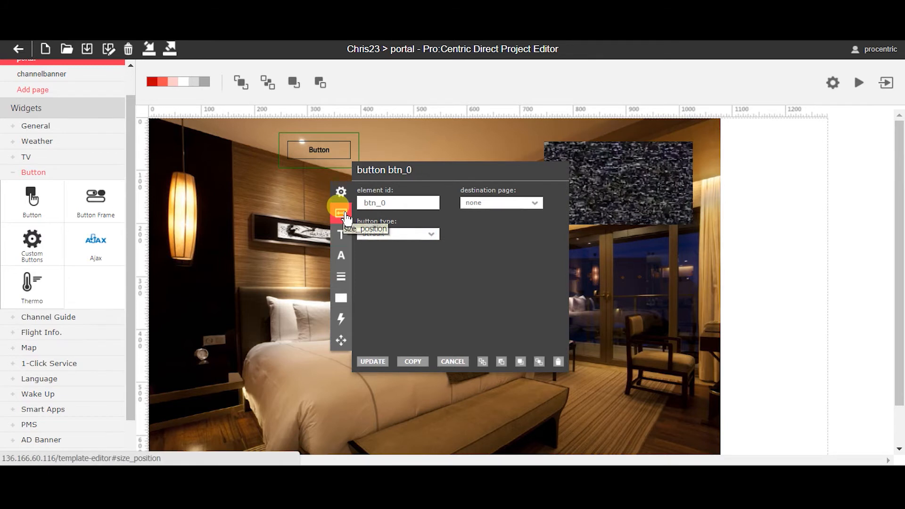
pyautogui.click(341, 338)
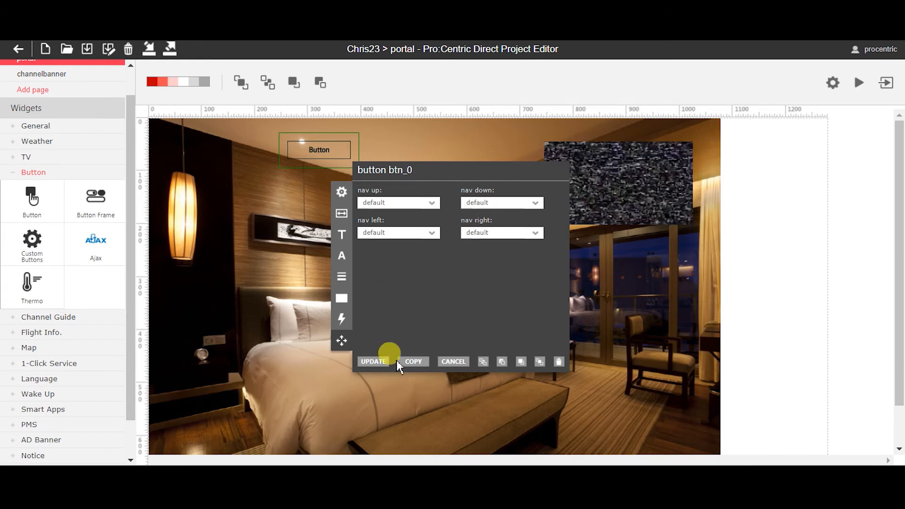
pyautogui.click(457, 364)
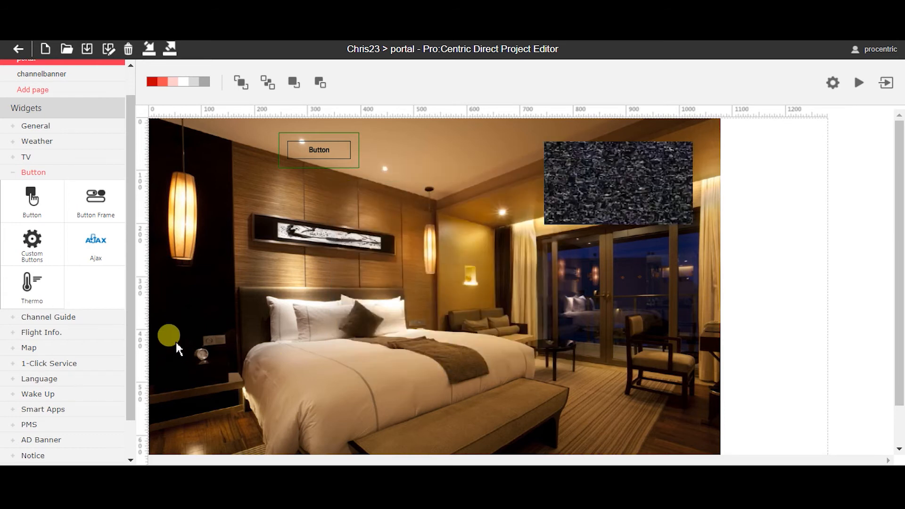
# Look through the Flight Info. and Map widget groups for the available widgets
pyautogui.click(50, 259)
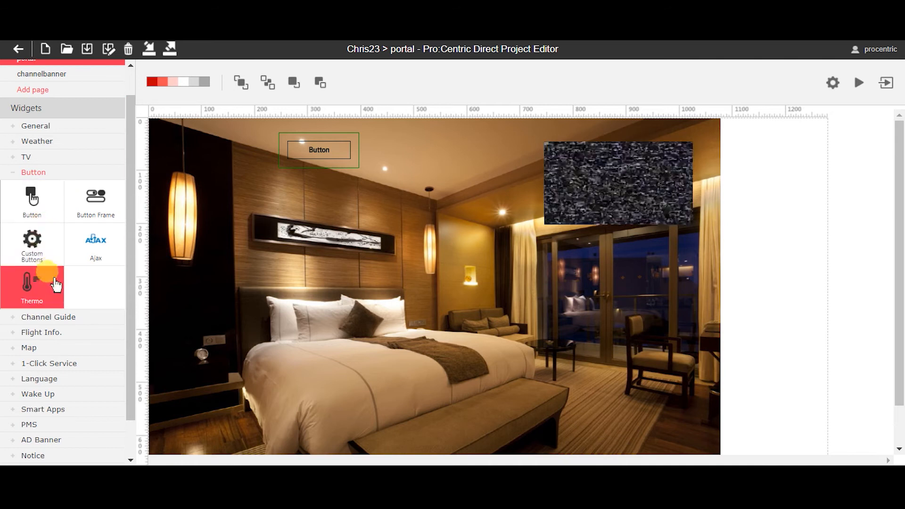
pyautogui.click(27, 172)
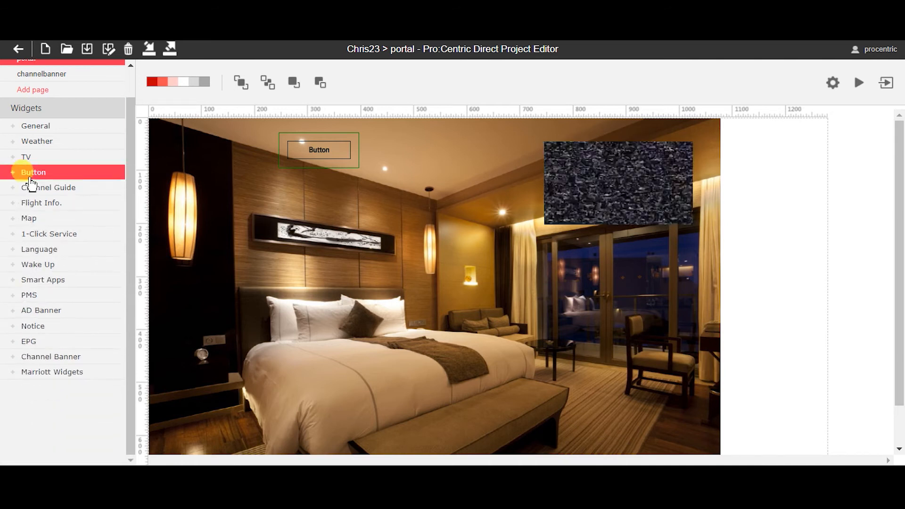
pyautogui.click(45, 205)
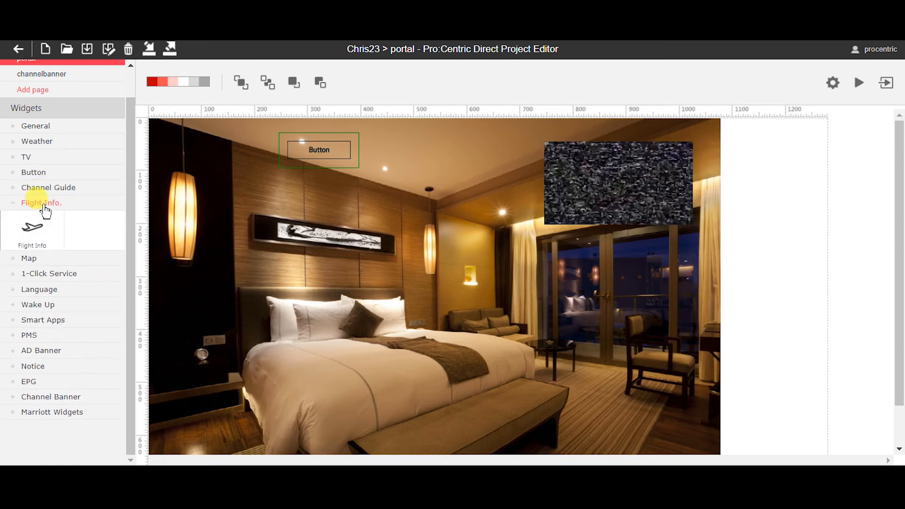
pyautogui.click(32, 262)
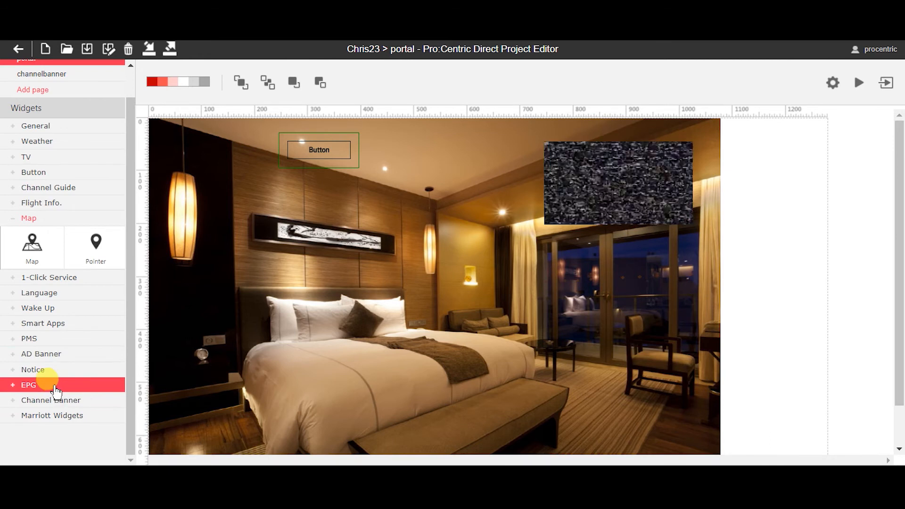
# Add a new page named EPG to the portal map
pyautogui.scroll(1, 57, 374)
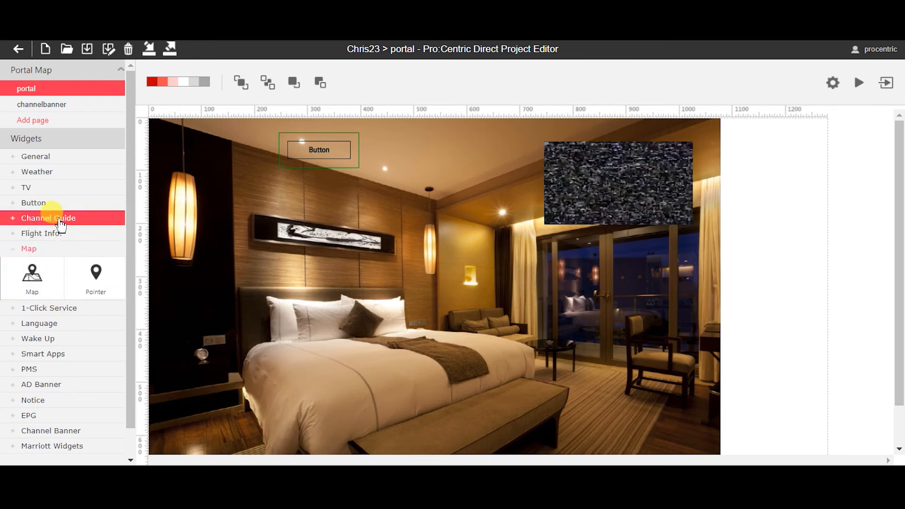
pyautogui.click(46, 123)
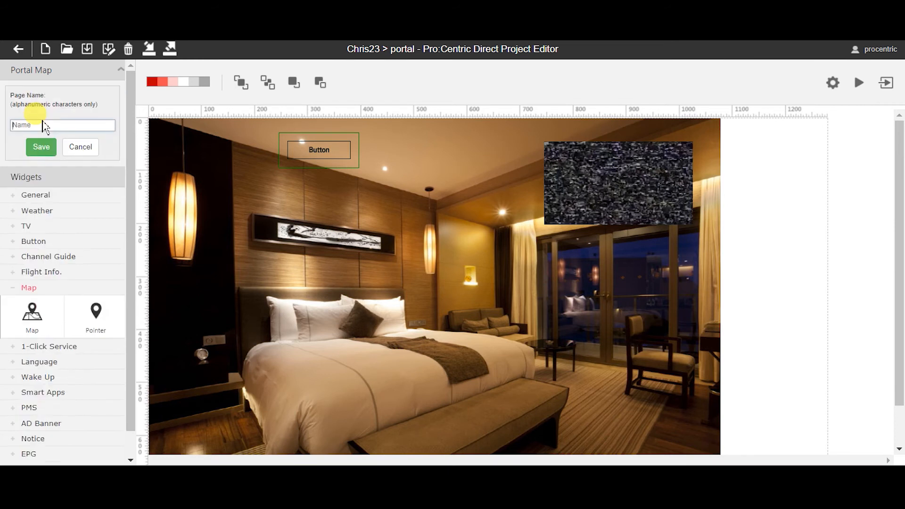
pyautogui.click(40, 128)
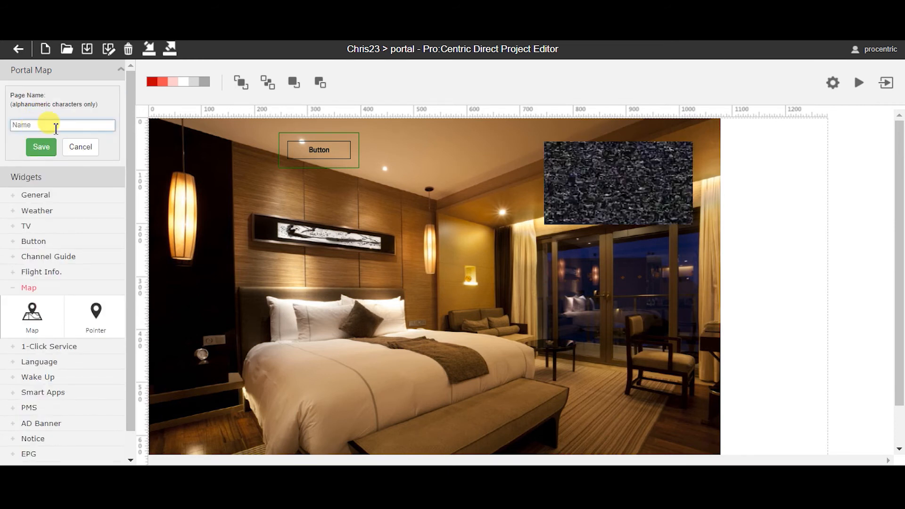
pyautogui.write('EPG')
pyautogui.press('Return')
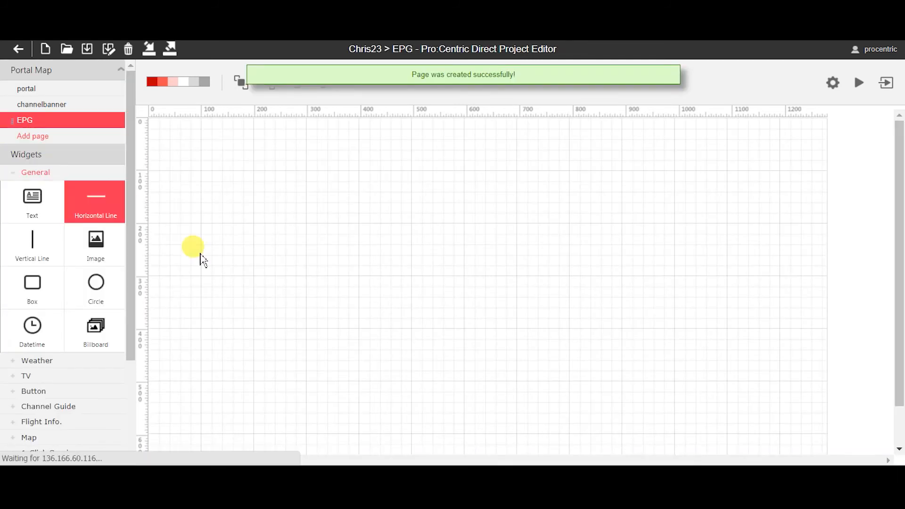
# Add an Epg widget to the EPG page and shift the program grid toward the page's right edge
pyautogui.scroll(-3, 61, 375)
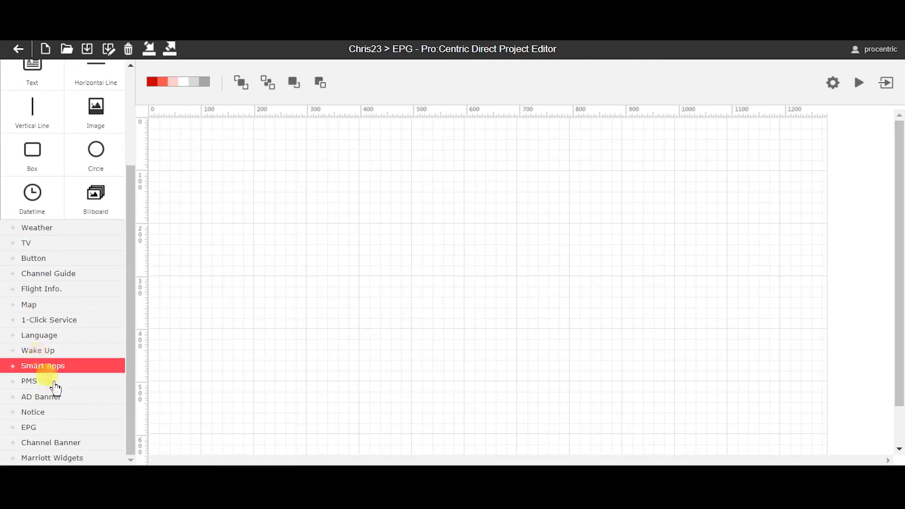
pyautogui.click(61, 426)
pyautogui.moveTo(37, 424); pyautogui.dragTo(188, 141)
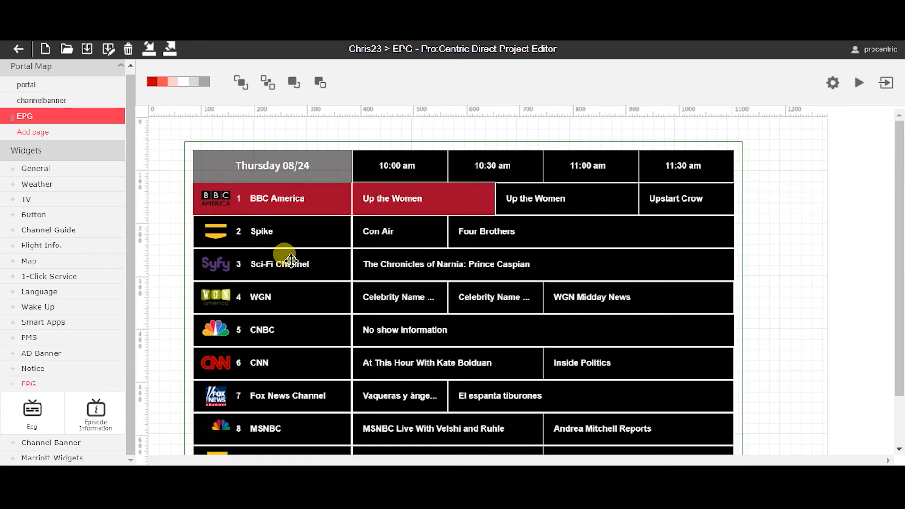
pyautogui.moveTo(291, 260); pyautogui.dragTo(411, 307)
# Add an Episode Information widget beside the program grid's channel column, sized about 201 px wide and 589 px high
pyautogui.moveTo(89, 412); pyautogui.dragTo(152, 180)
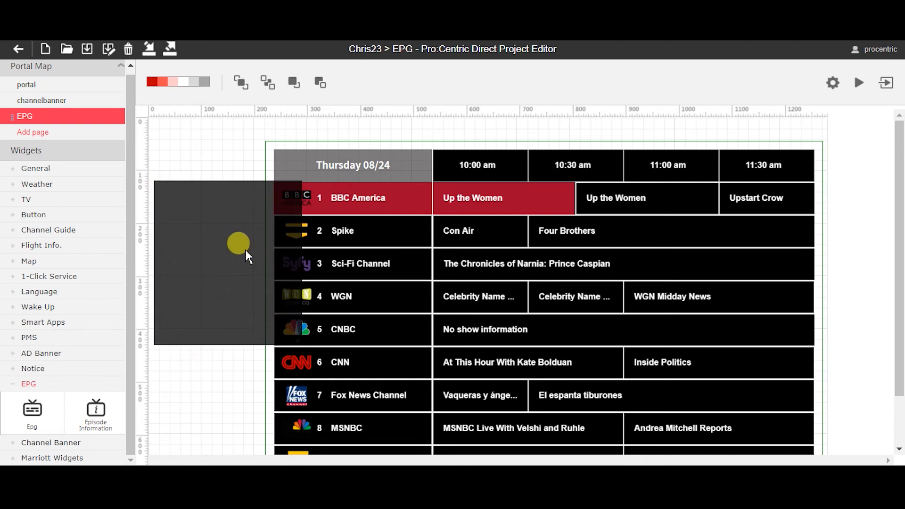
pyautogui.moveTo(232, 242); pyautogui.dragTo(214, 190)
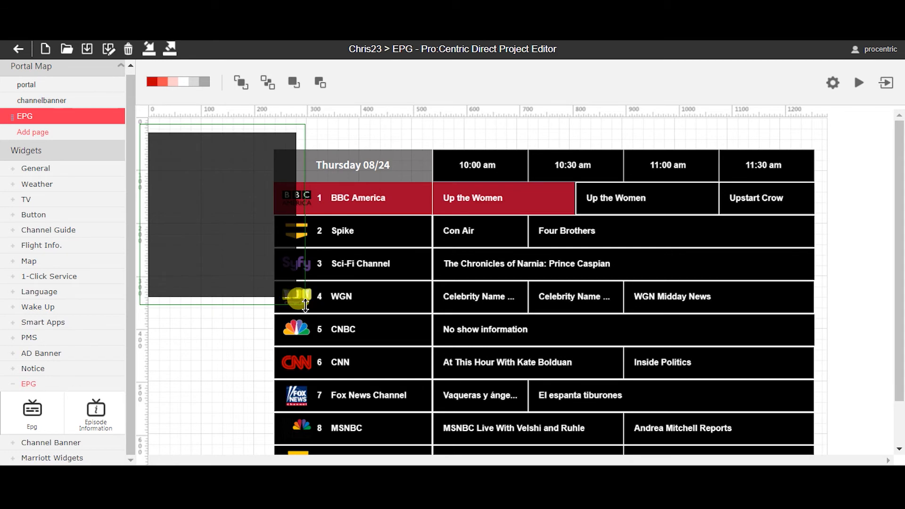
pyautogui.moveTo(304, 298); pyautogui.dragTo(259, 447)
# Set the Episode Information widget's background color to magenta, RGB 235, 26, 235, and apply the change
pyautogui.doubleClick(202, 281)
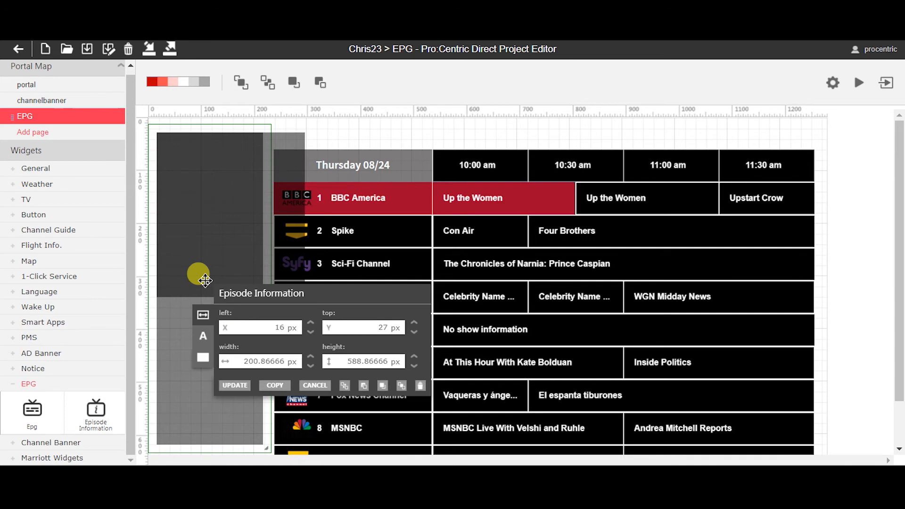
pyautogui.click(203, 335)
pyautogui.click(203, 359)
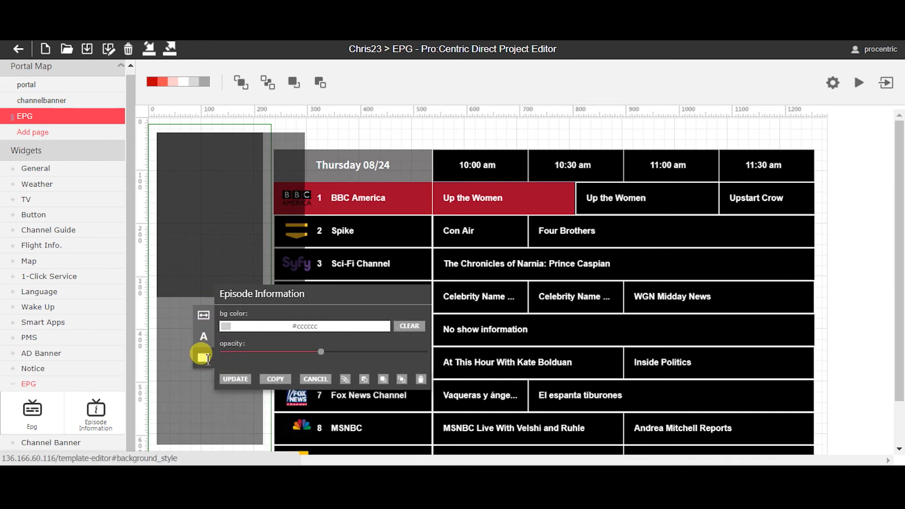
pyautogui.click(290, 326)
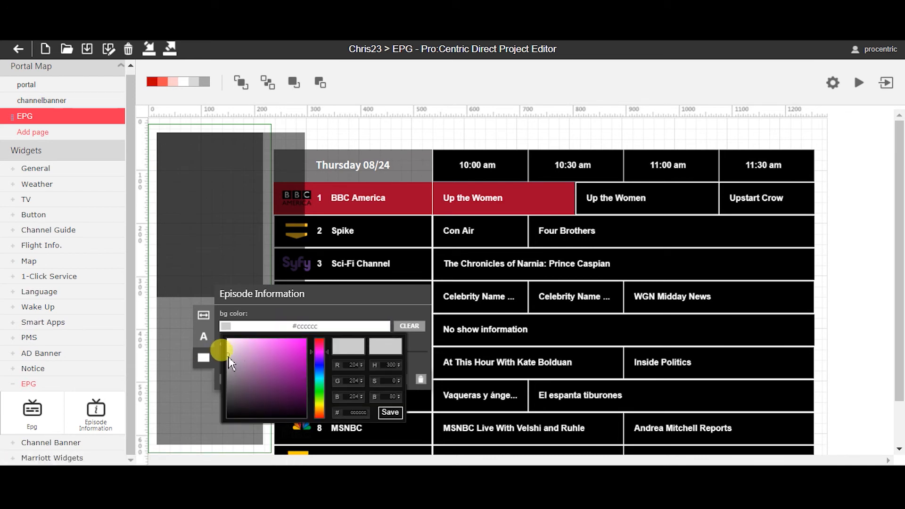
pyautogui.moveTo(227, 355)
pyautogui.mouseDown()
pyautogui.moveTo(319, 350)
pyautogui.moveTo(297, 345)
pyautogui.mouseUp()
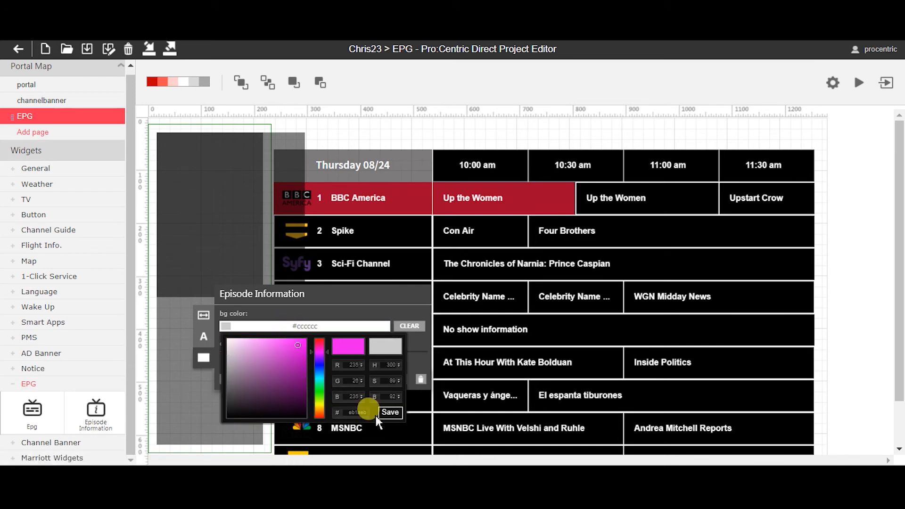
pyautogui.click(390, 413)
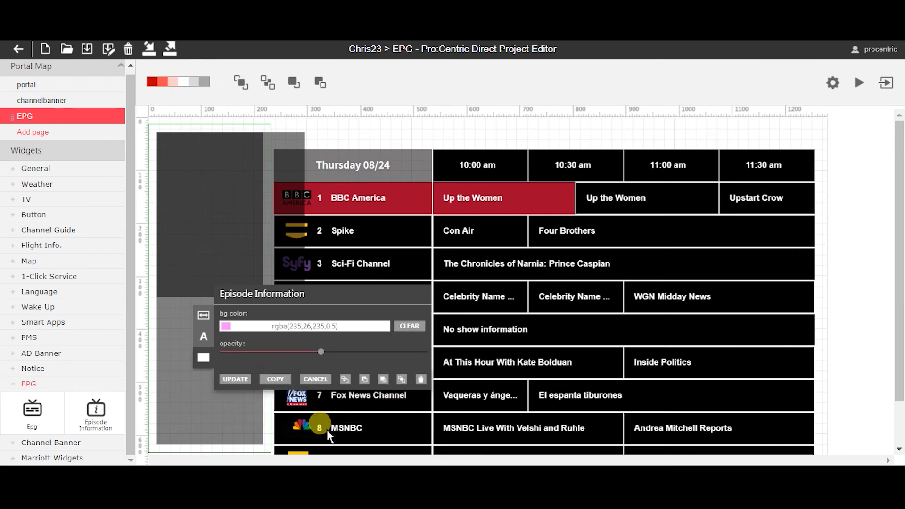
pyautogui.click(234, 376)
pyautogui.click(222, 367)
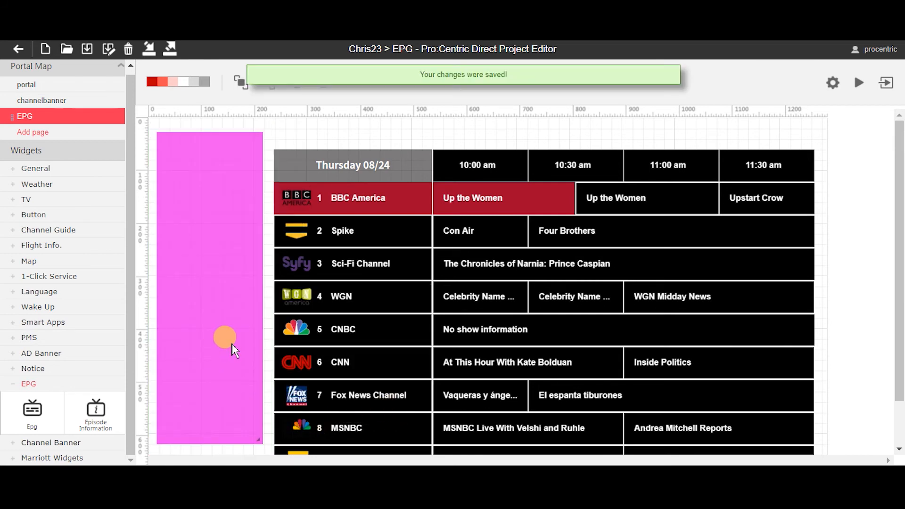
# Move the program grid into the page's upper right corner and nudge the magenta Episode Information panel up to line up with it
pyautogui.moveTo(449, 274); pyautogui.dragTo(458, 250)
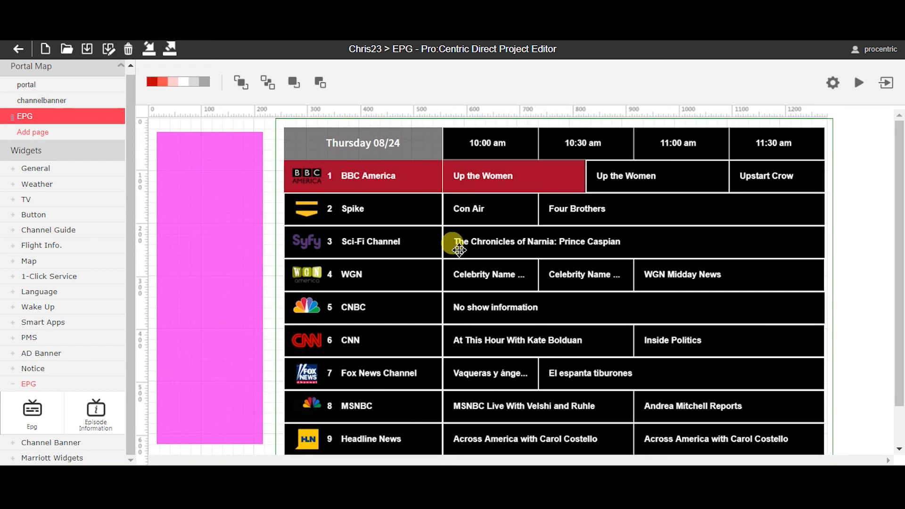
pyautogui.moveTo(226, 219)
pyautogui.mouseDown()
pyautogui.moveTo(231, 210)
pyautogui.moveTo(226, 216)
pyautogui.mouseUp()
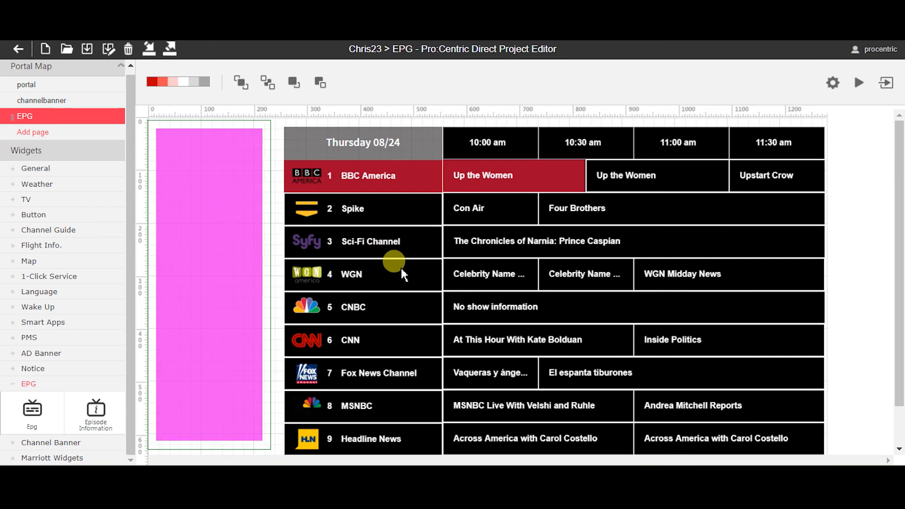